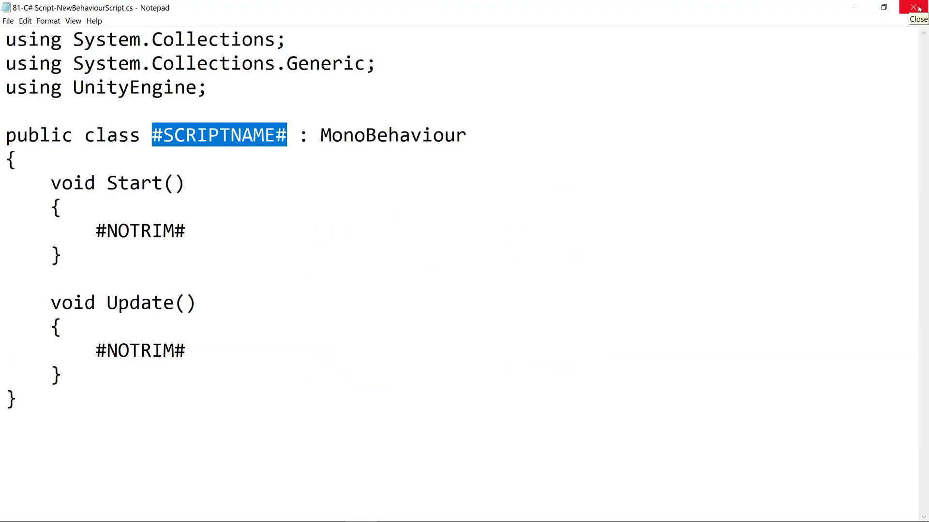
# Close the 81-C# Script-NewBehaviourScript.cs template in Notepad to return to File Explorer
pyautogui.click(913, 7)
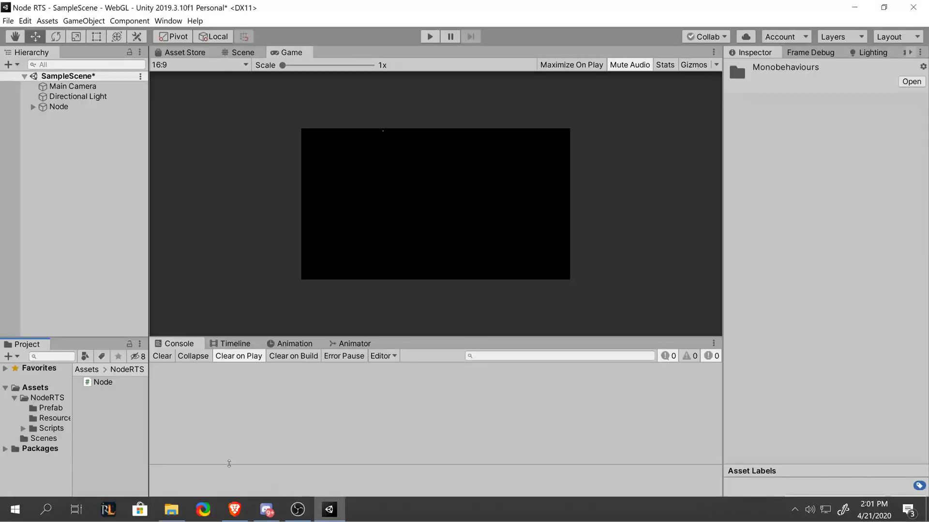
pyautogui.rightClick(104, 415)
pyautogui.moveTo(116, 157)
pyautogui.click(291, 129)
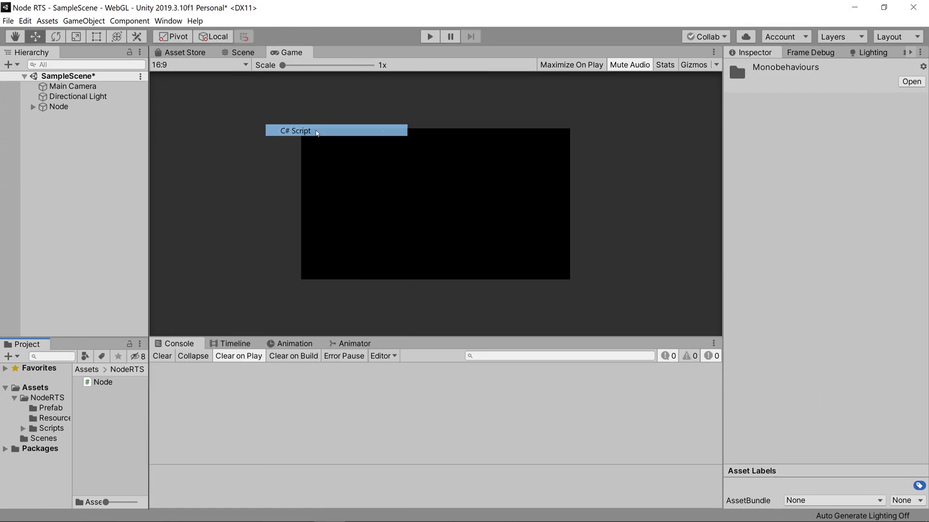
pyautogui.click(181, 436)
pyautogui.moveTo(151, 430); pyautogui.dragTo(214, 431)
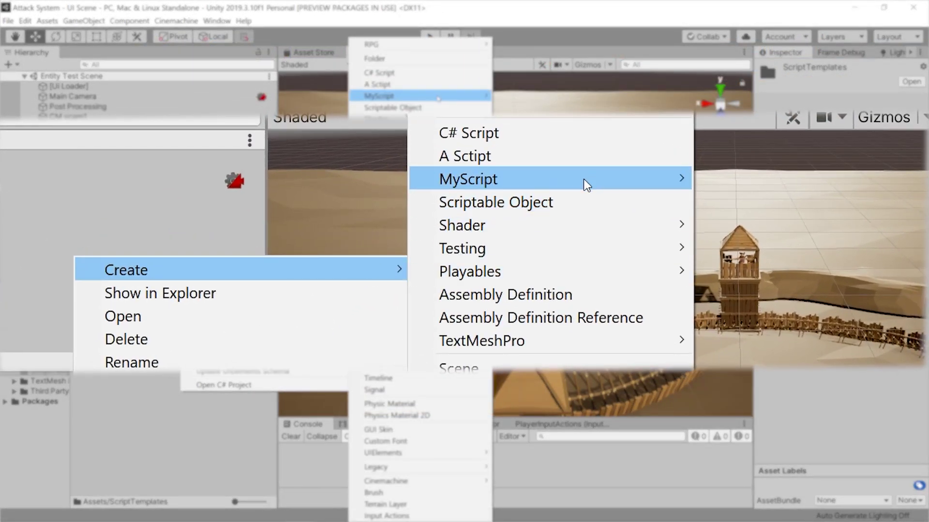
pyautogui.moveTo(379, 96)
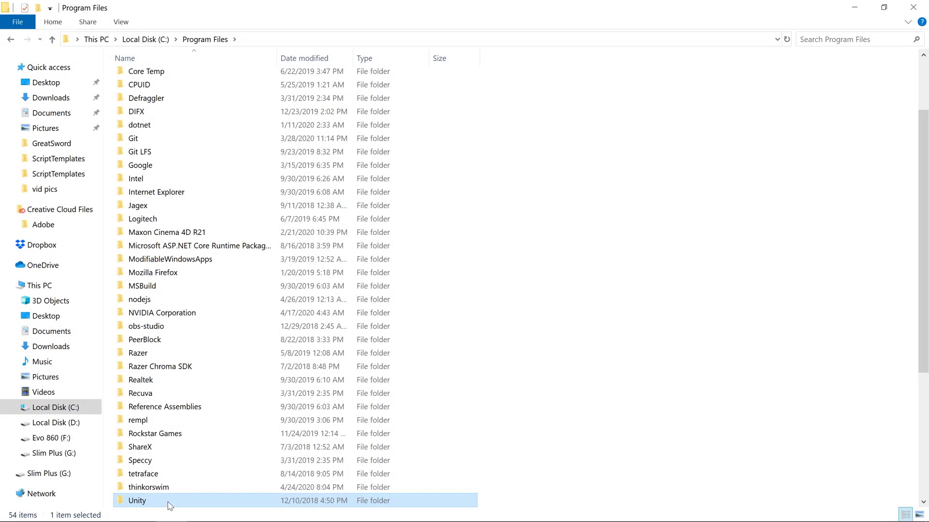
# Browse Unity > Hub > Editor > 2019.3.10f1 > Editor > Data > Resources into ScriptTemplates
pyautogui.doubleClick(170, 503)
pyautogui.click(300, 140)
pyautogui.doubleClick(301, 139)
pyautogui.doubleClick(342, 120)
pyautogui.click(348, 161)
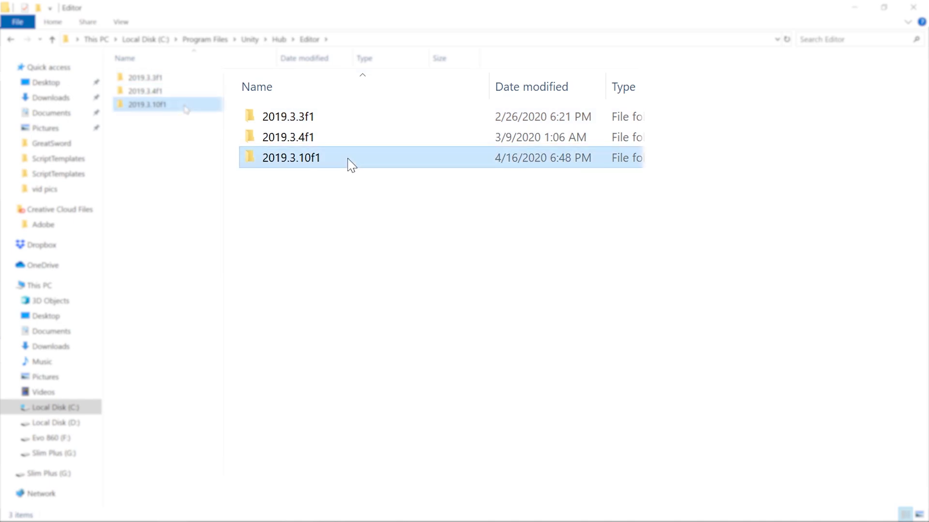
pyautogui.doubleClick(378, 160)
pyautogui.doubleClick(379, 121)
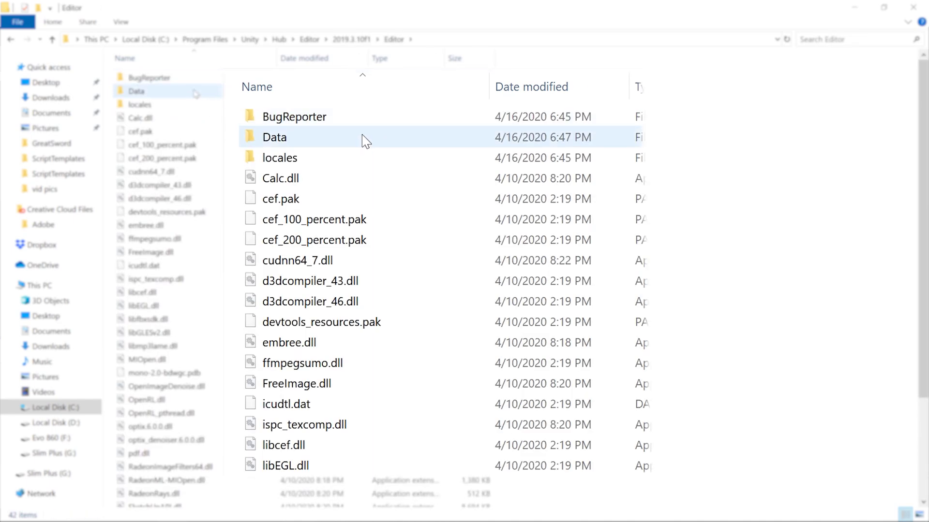
pyautogui.doubleClick(356, 142)
pyautogui.doubleClick(349, 313)
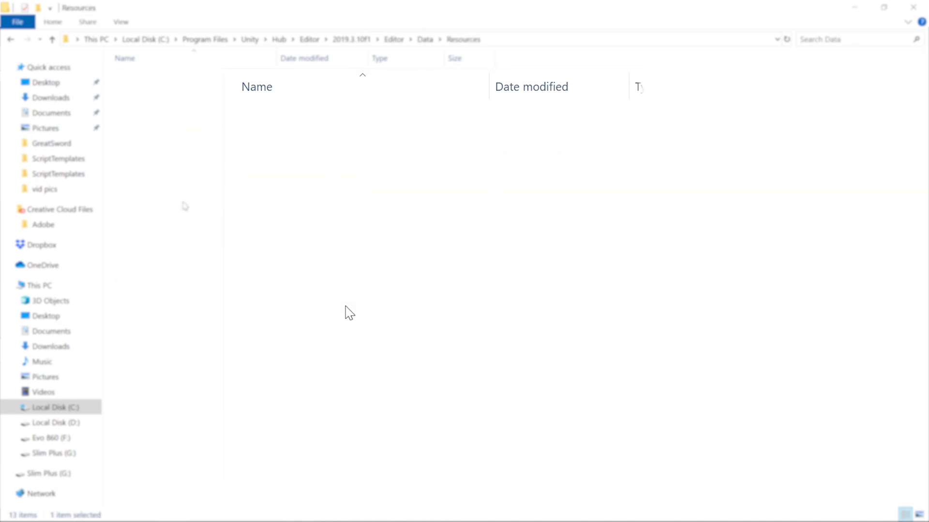
pyautogui.click(392, 288)
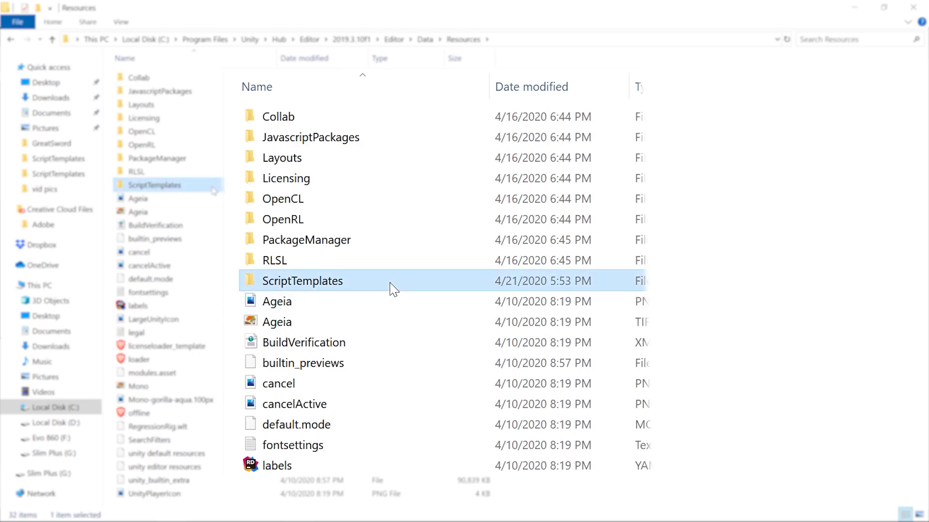
pyautogui.doubleClick(392, 288)
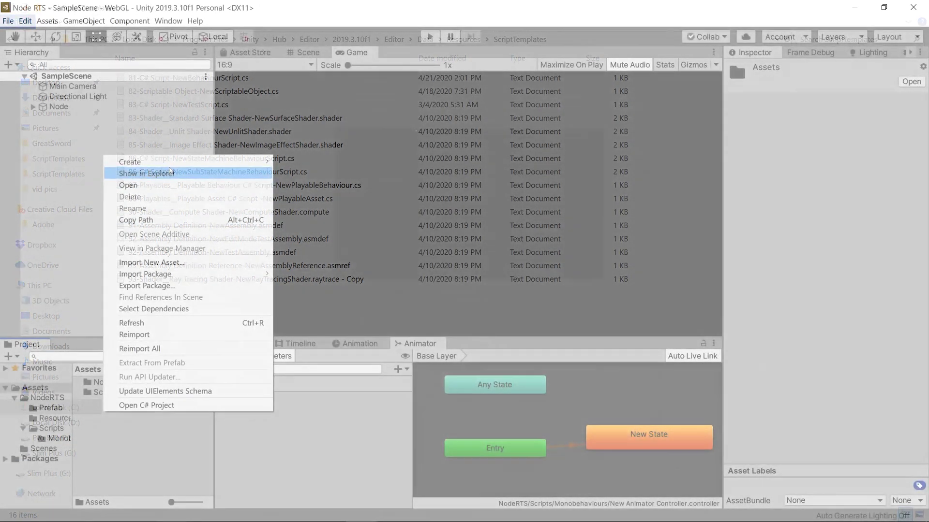
# Add a new folder named ScriptTemplates to the project's Assets via Create > Folder
pyautogui.moveTo(185, 163)
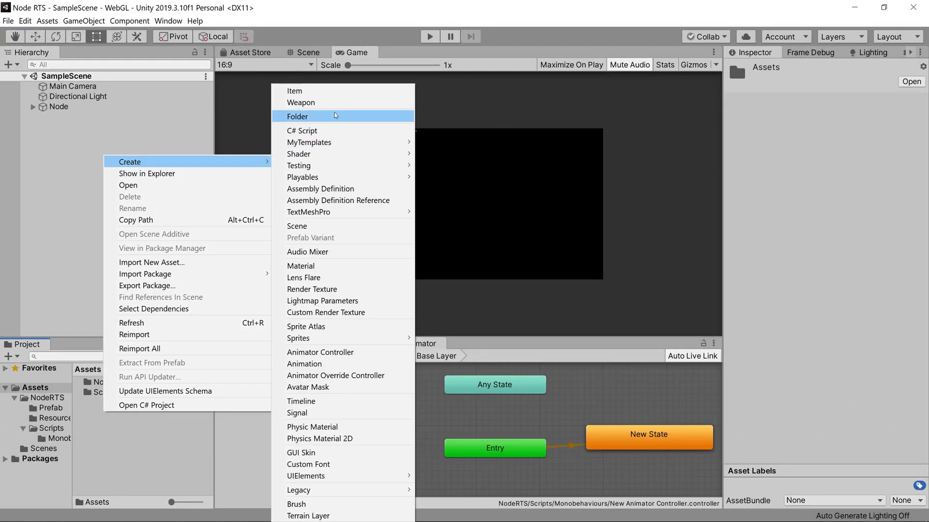
pyautogui.click(335, 116)
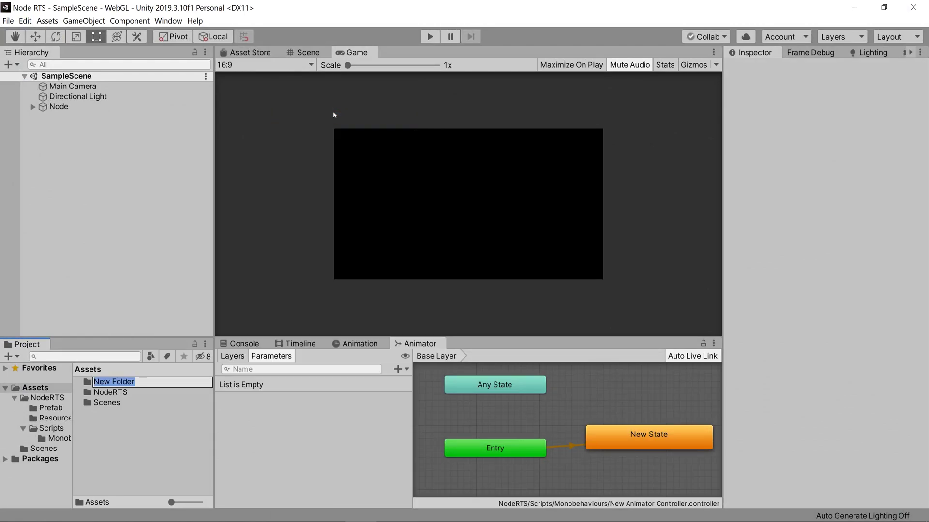
pyautogui.write('ScriptTempla')
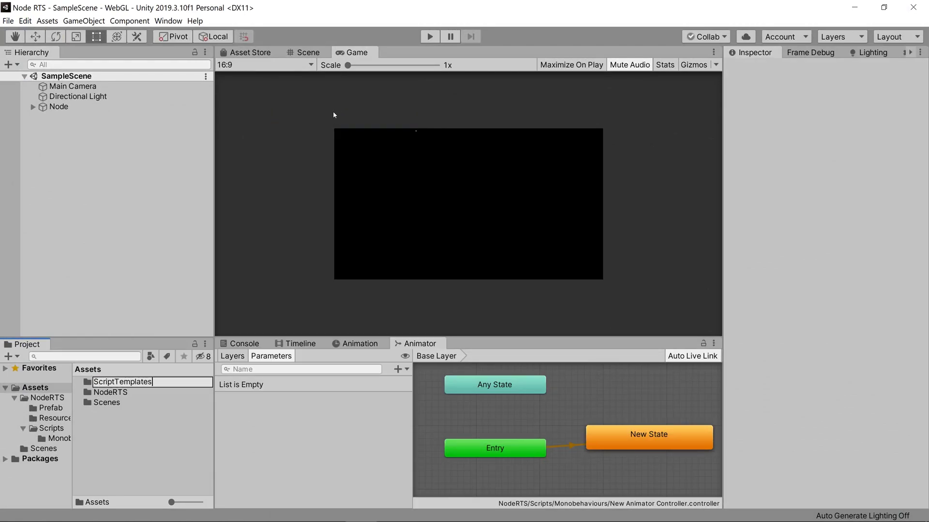
pyautogui.write('tes')
pyautogui.press('Return')
pyautogui.press('Return')
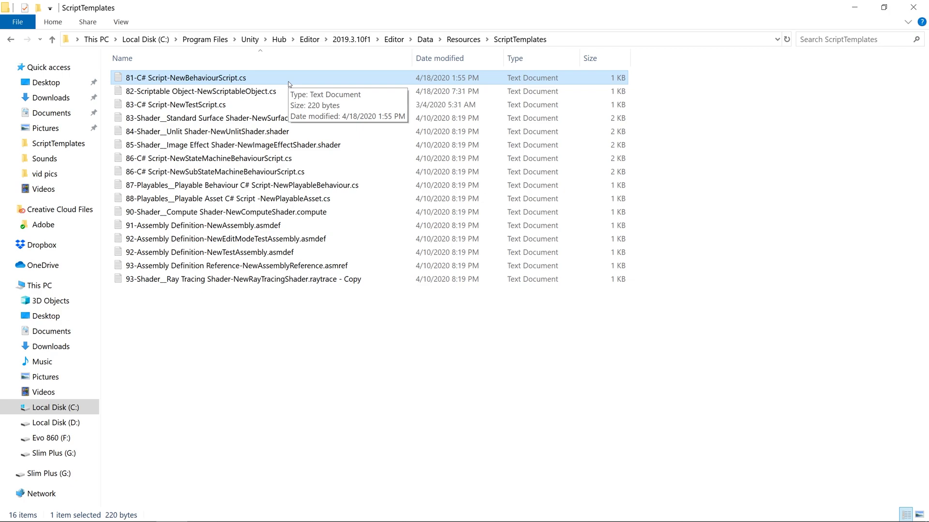
# Open the 81-C# Script template maximized in Notepad and add test comments //sdfsd and //sdf
pyautogui.doubleClick(289, 81)
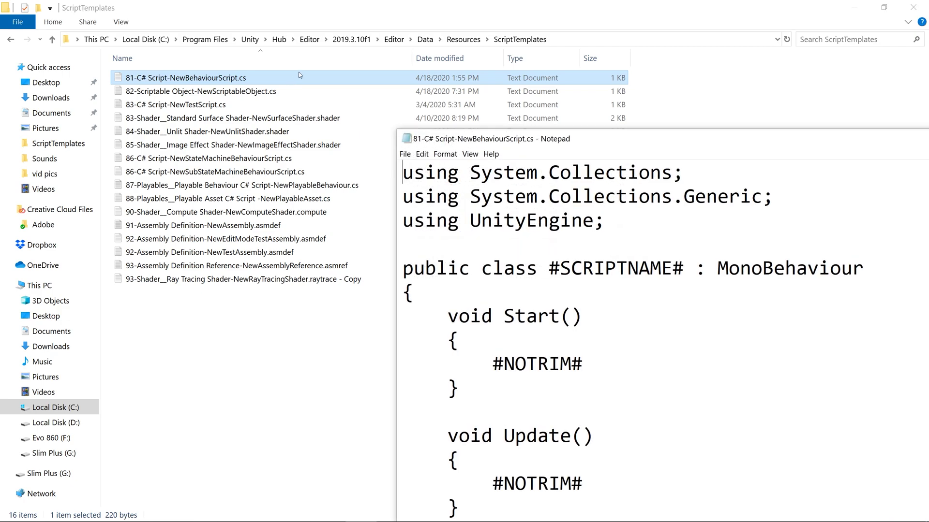
pyautogui.doubleClick(889, 141)
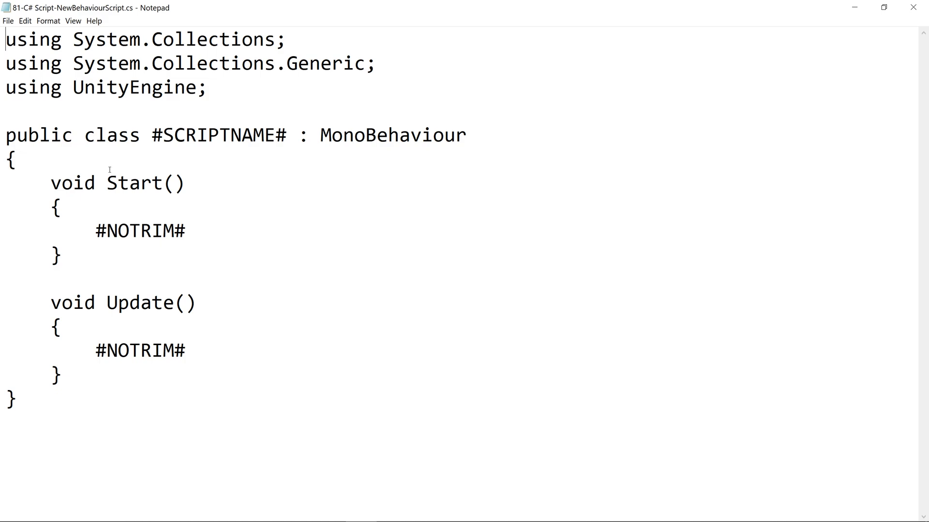
pyautogui.click(51, 158)
pyautogui.press('Return')
pyautogui.write('//')
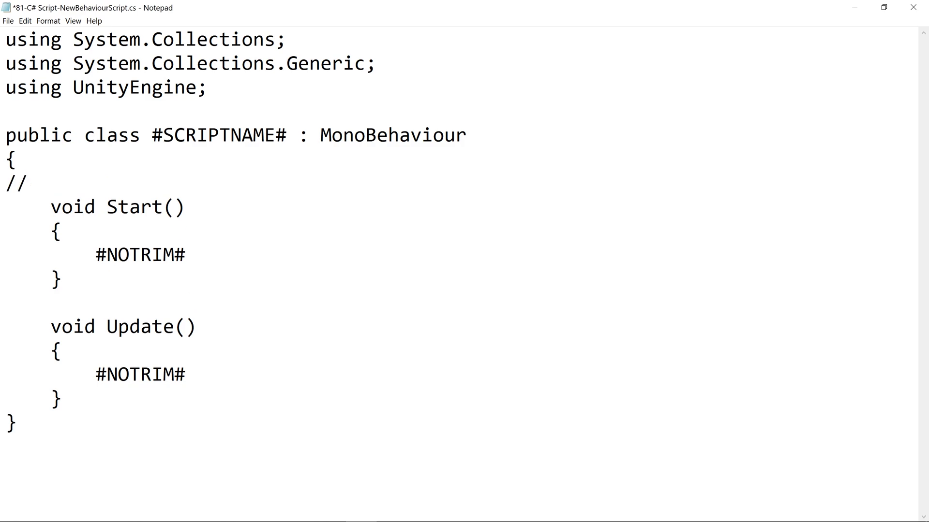
pyautogui.write('sdfsd')
pyautogui.click(113, 302)
pyautogui.press('Return')
pyautogui.write('//sdf')
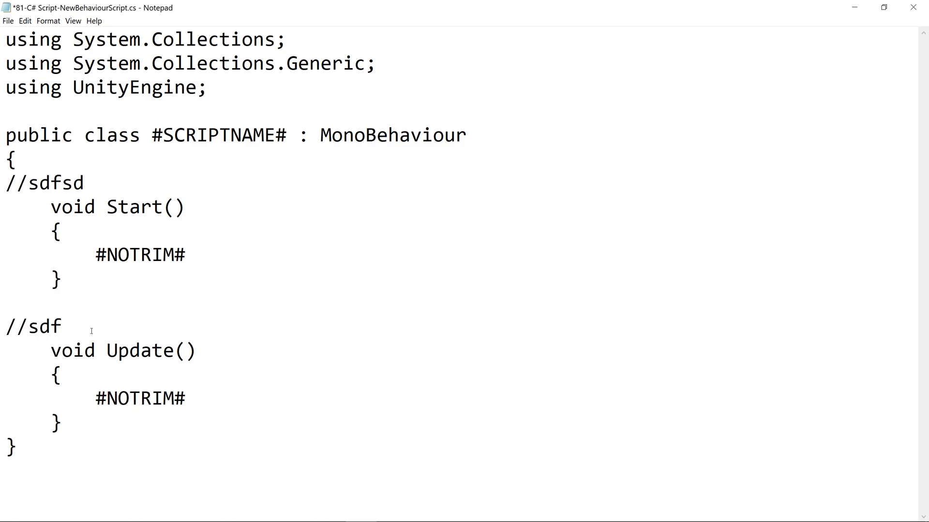
# Delete both test comments and save the template with its original code
pyautogui.moveTo(91, 332); pyautogui.dragTo(100, 306)
pyautogui.press('BackSpace')
pyautogui.moveTo(147, 182); pyautogui.dragTo(100, 162)
pyautogui.press('BackSpace')
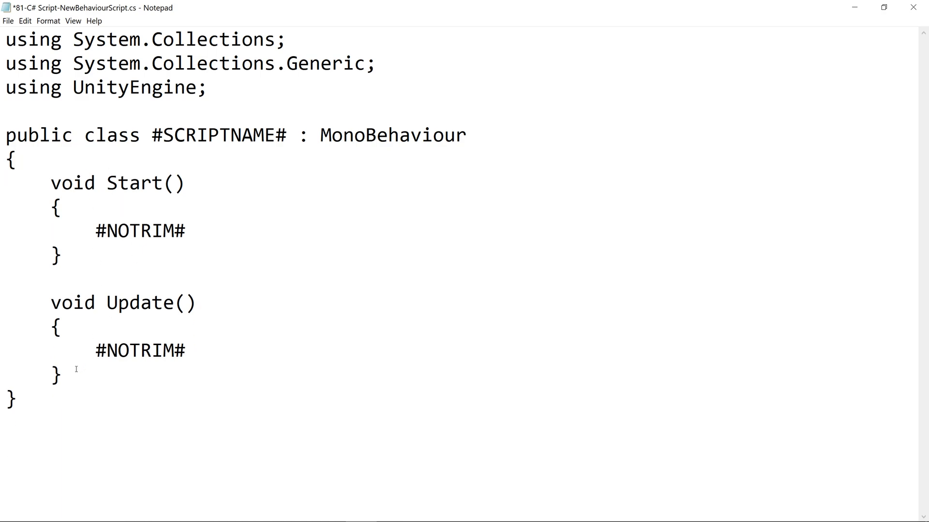
pyautogui.moveTo(69, 375); pyautogui.dragTo(78, 188)
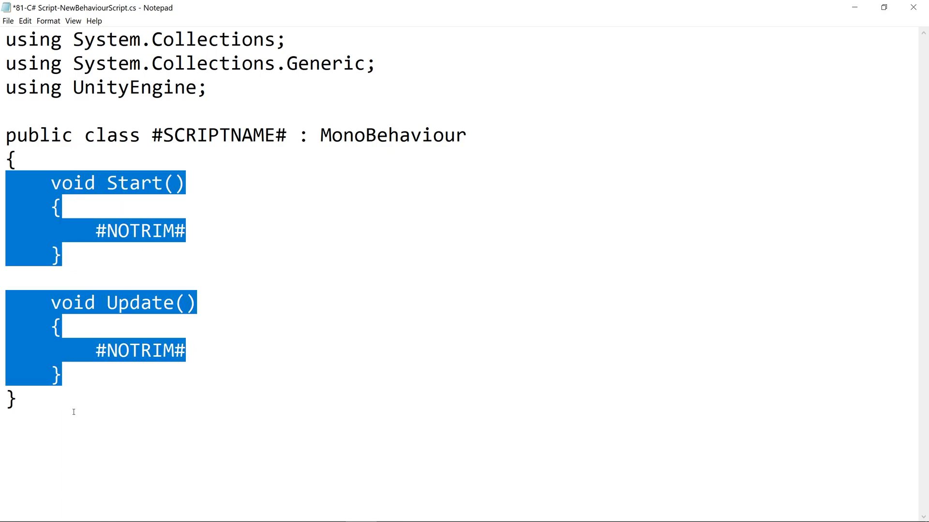
pyautogui.click(75, 381)
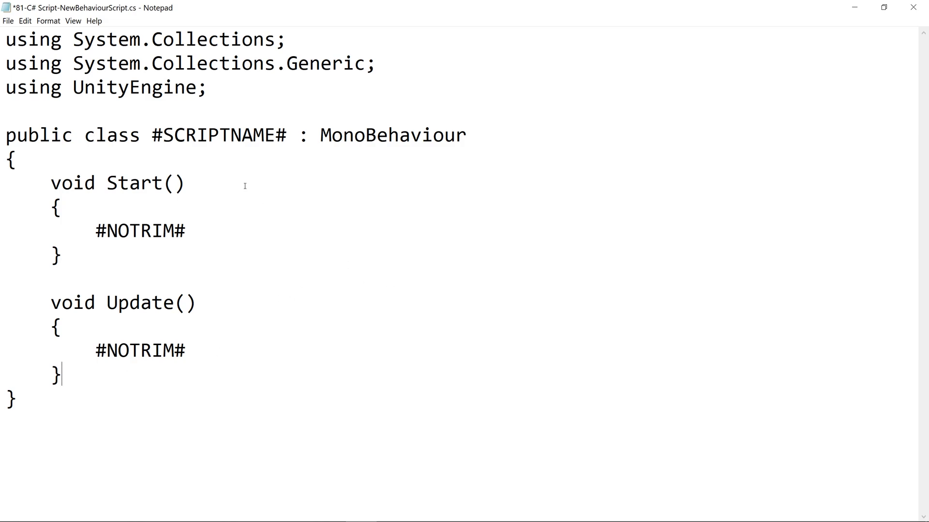
pyautogui.click(294, 257)
pyautogui.hotkey('ctrl', 's')
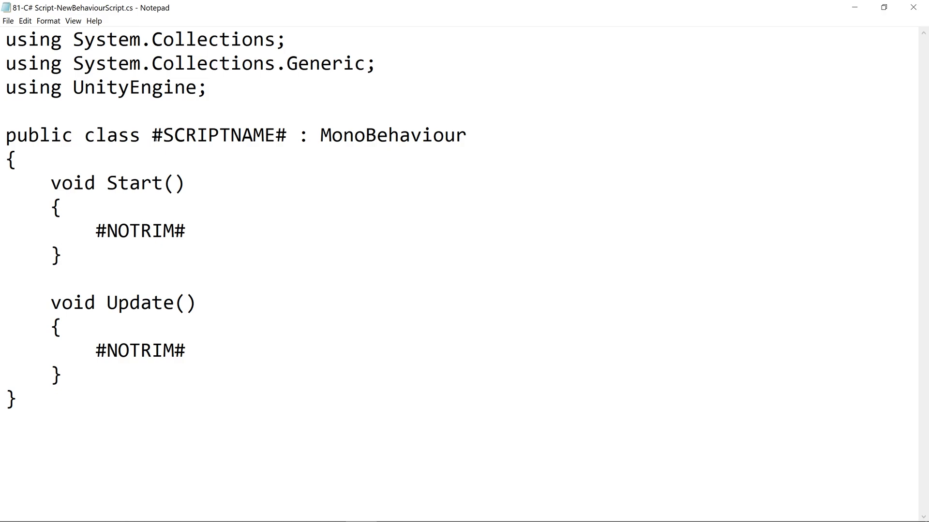
# Highlight the #SCRIPTNAME# placeholder in the class declaration
pyautogui.click(153, 136)
pyautogui.hotkey('shift', 'Right')
pyautogui.press('Right')
pyautogui.press('Right')
pyautogui.press('Left')
pyautogui.hotkey('shift', 'Left')
pyautogui.press('Right')
pyautogui.hotkey('shift', 'Right')
pyautogui.hotkey('shift', 'Right')
pyautogui.hotkey('shift', 'Right')
pyautogui.hotkey('shift', 'Right')
pyautogui.hotkey('shift', 'Right')
pyautogui.hotkey('shift', 'Right')
pyautogui.hotkey('shift', 'Right')
pyautogui.hotkey('shift', 'Right')
pyautogui.hotkey('shift', 'Right')
pyautogui.hotkey('shift', 'Right')
pyautogui.click(273, 136)
pyautogui.moveTo(163, 136); pyautogui.dragTo(264, 136)
pyautogui.click(118, 87)
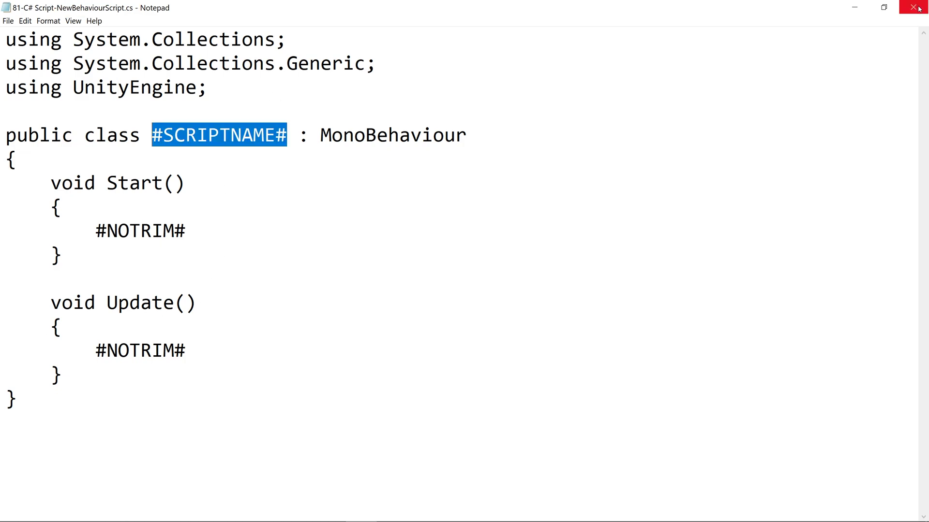
# Close Notepad and create a new C# script in Unity's Monobehaviours folder
pyautogui.click(914, 8)
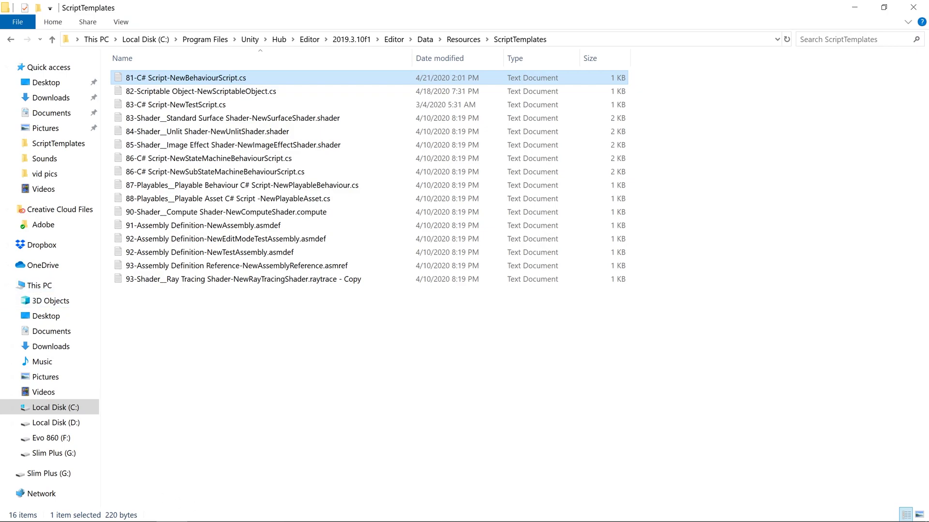
pyautogui.click(284, 515)
pyautogui.rightClick(103, 418)
pyautogui.moveTo(184, 160)
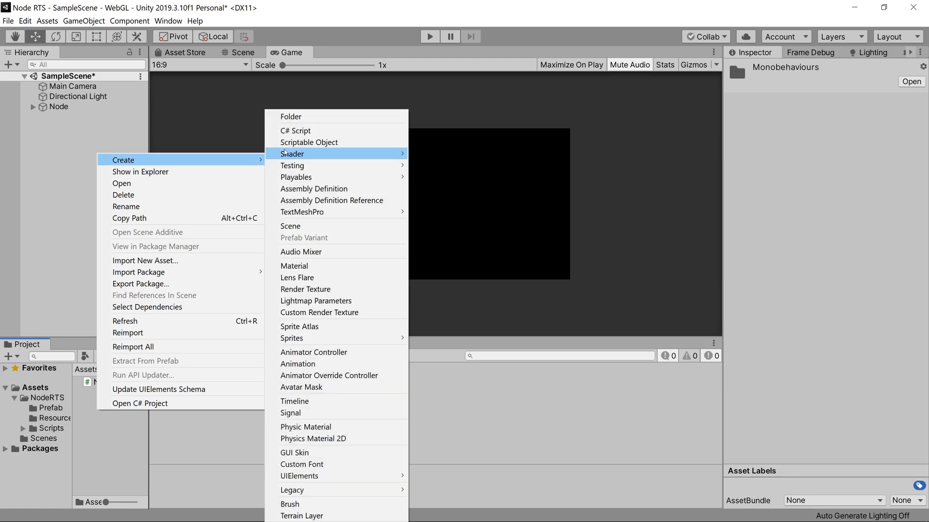
pyautogui.click(310, 130)
pyautogui.moveTo(149, 449); pyautogui.dragTo(213, 435)
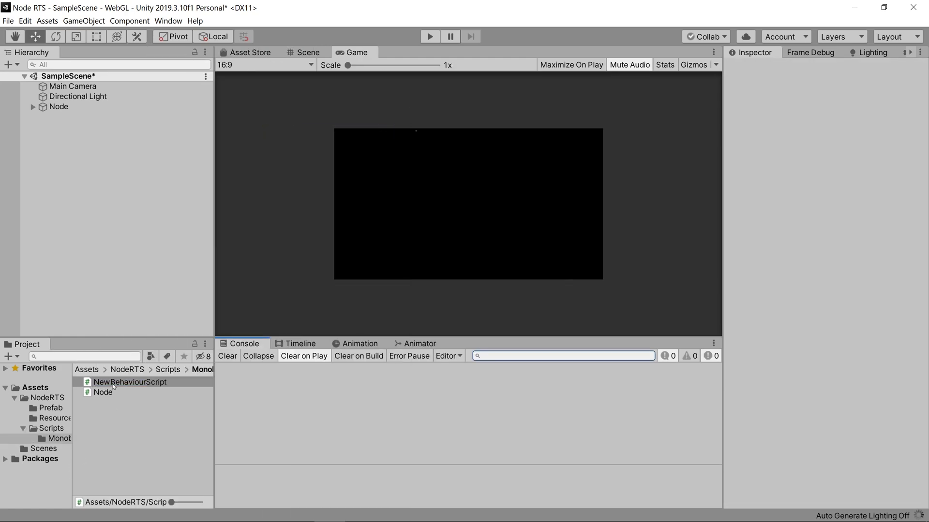
# Show the new NewBehaviourScript's generated code with empty Start and Update methods
pyautogui.click(172, 513)
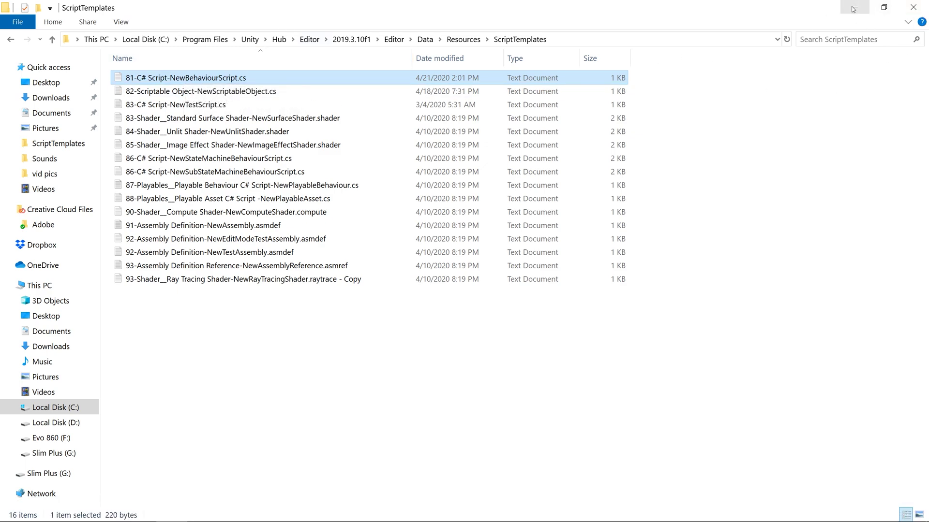
pyautogui.click(865, 13)
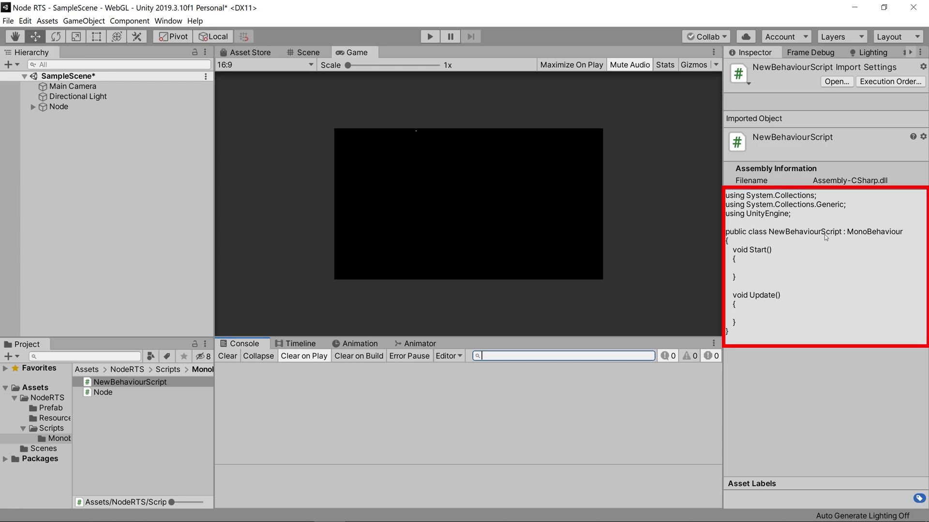
pyautogui.click(745, 261)
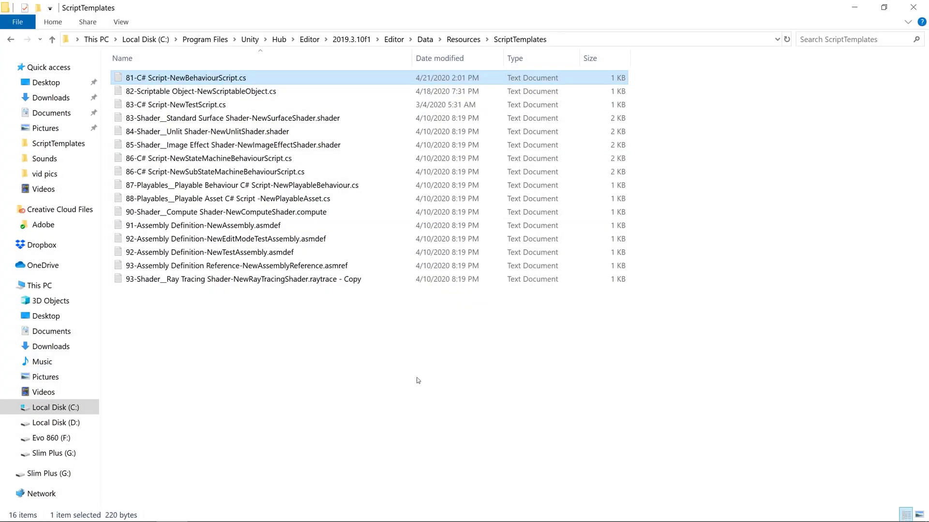
# Restore the File Explorer window over ScriptTemplates, leaving no template file selected
pyautogui.click(234, 90)
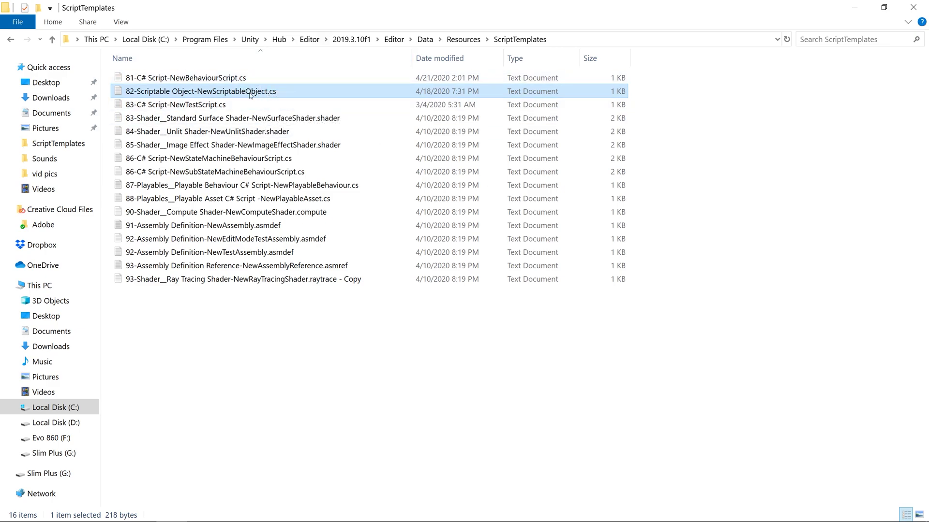
pyautogui.moveTo(435, 7); pyautogui.dragTo(435, 88)
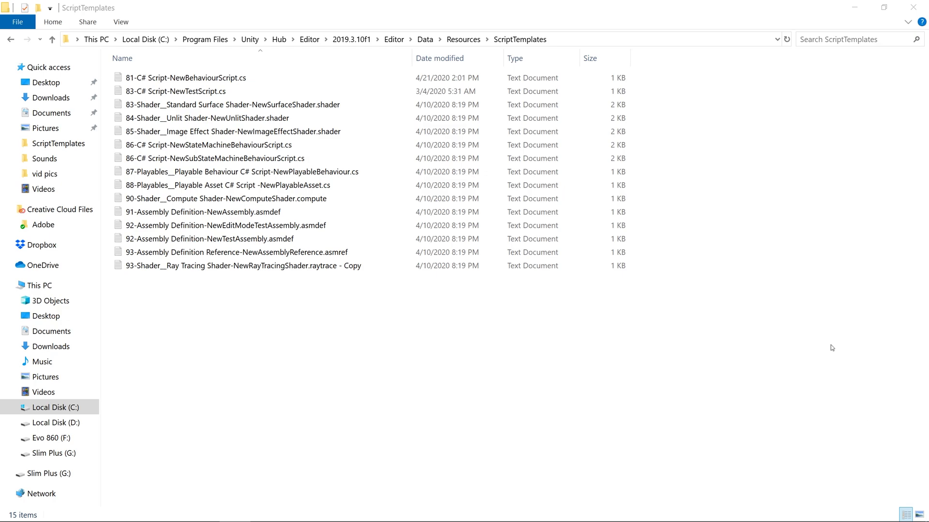
pyautogui.click(210, 78)
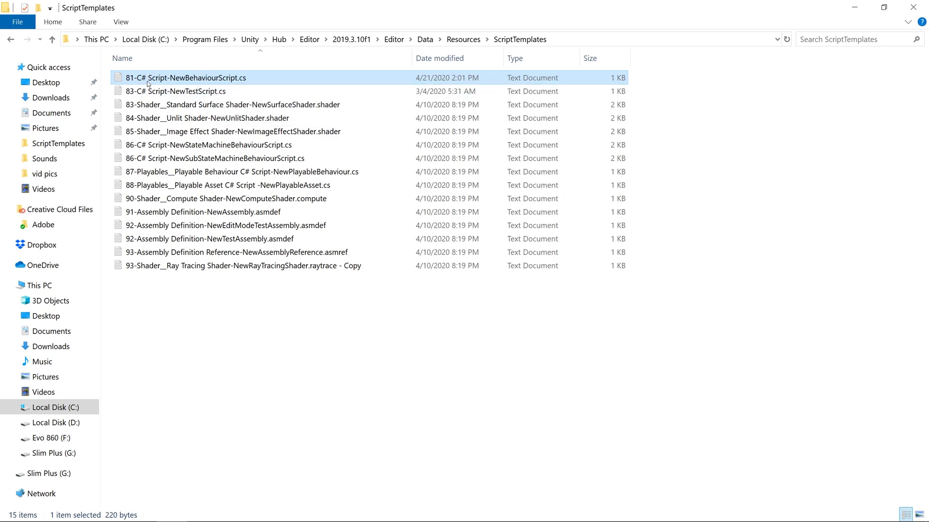
pyautogui.click(132, 80)
pyautogui.click(232, 350)
# Create a new file 82-Scriptable Object-NewScriptableObject.cs in ScriptTemplates and open it in Notepad
pyautogui.rightClick(215, 339)
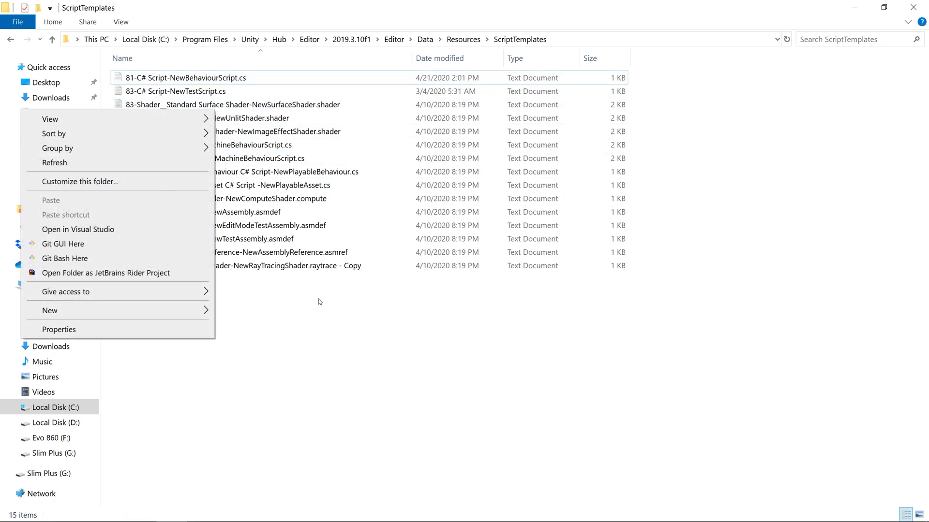
pyautogui.click(352, 389)
pyautogui.click(133, 79)
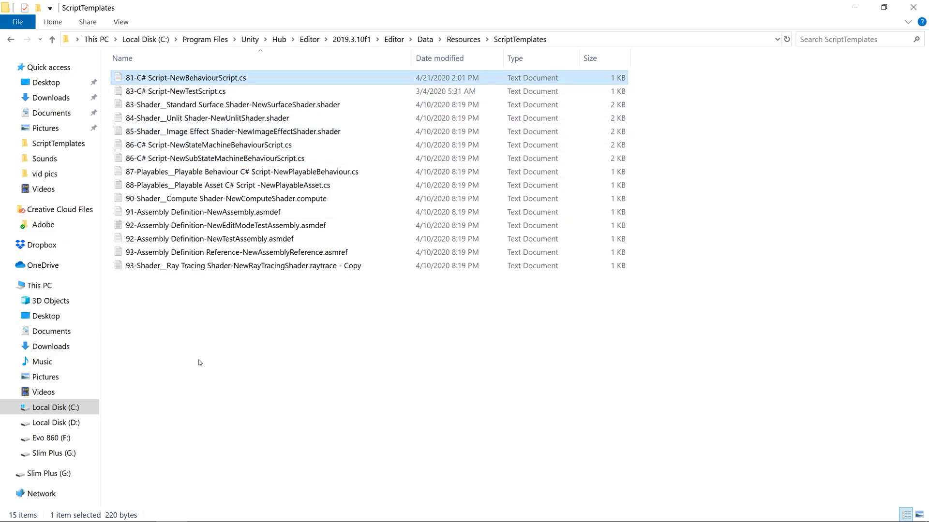
pyautogui.click(149, 315)
pyautogui.rightClick(159, 312)
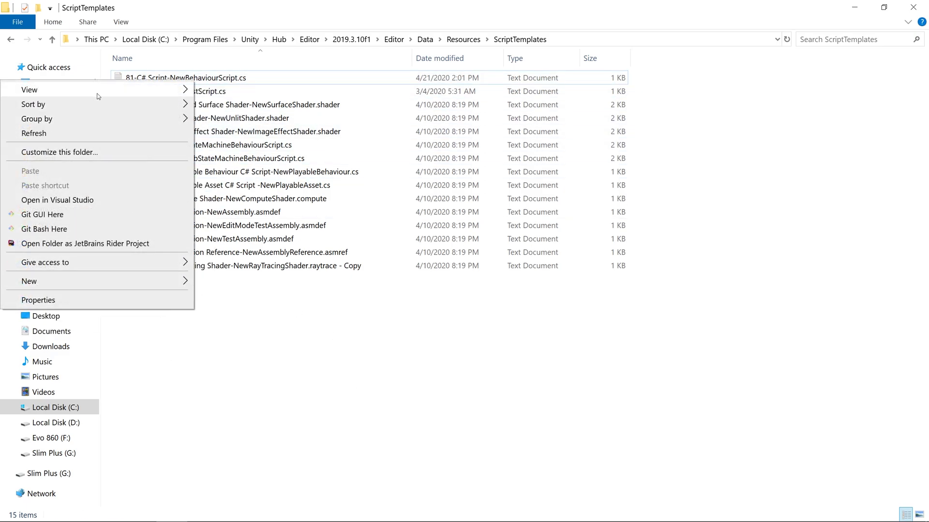
pyautogui.moveTo(184, 289)
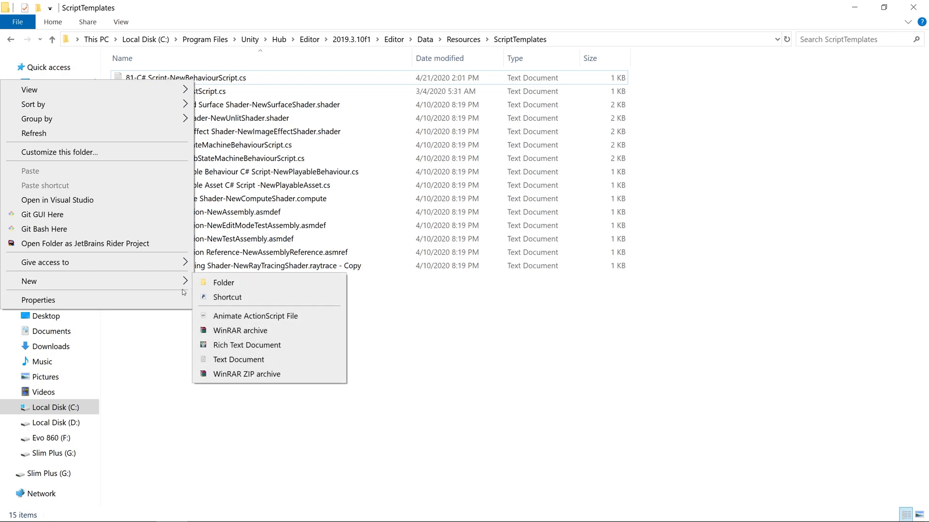
pyautogui.click(239, 360)
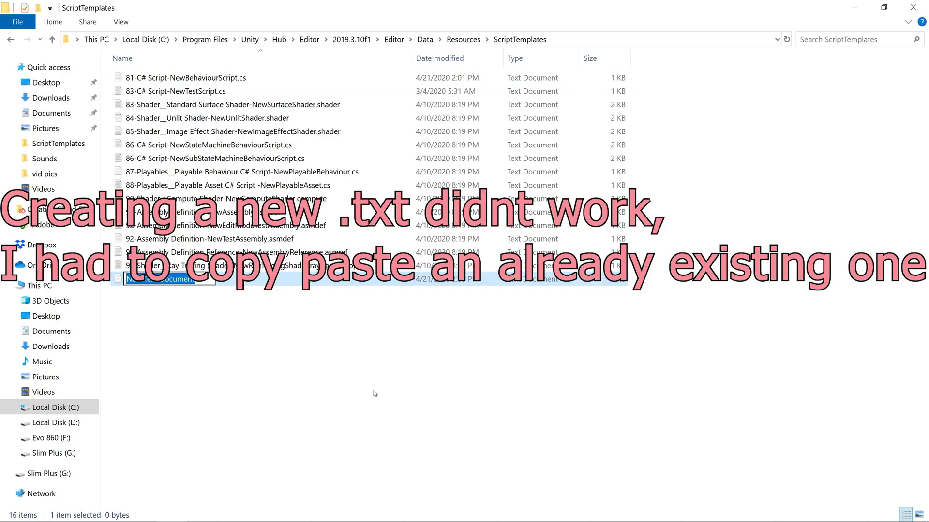
pyautogui.write('8')
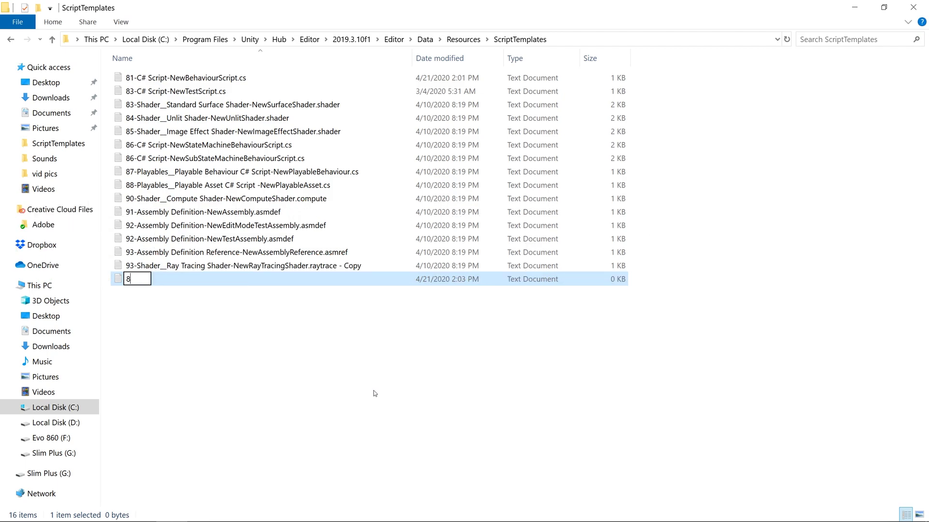
pyautogui.write('2-')
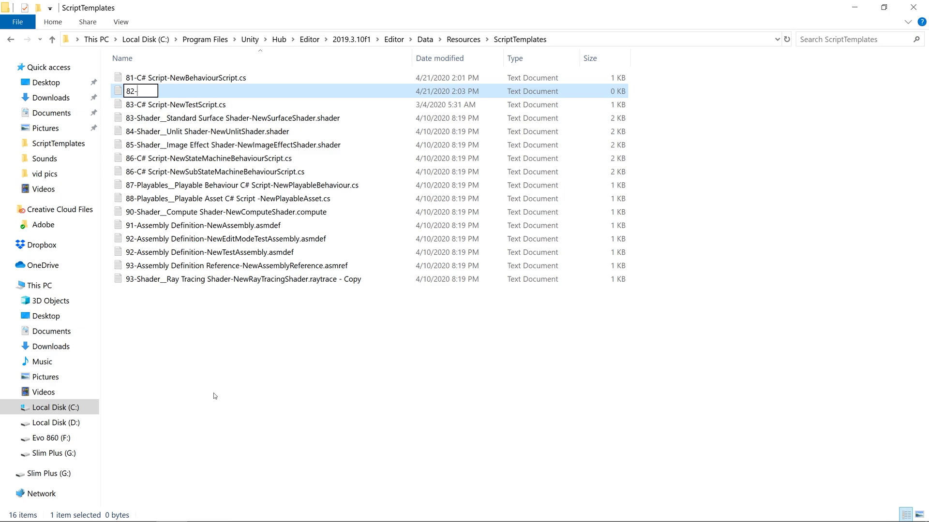
pyautogui.write('Scriptable Object')
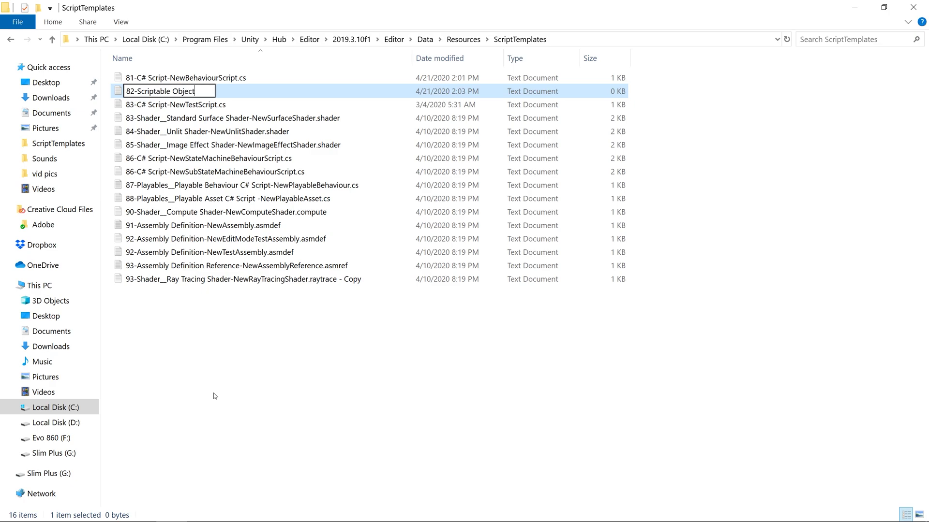
pyautogui.write('-')
pyautogui.write('NewScriptableObject.cs')
pyautogui.press('Return')
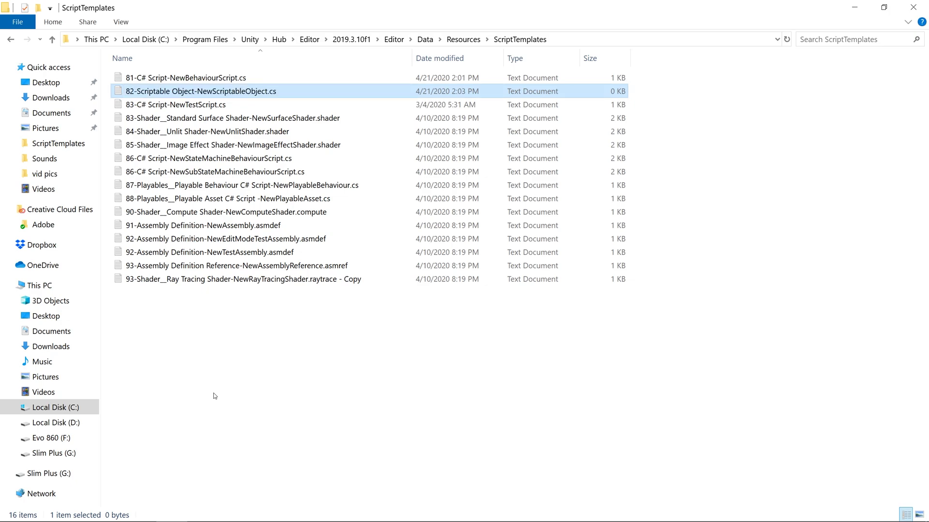
pyautogui.press('Return')
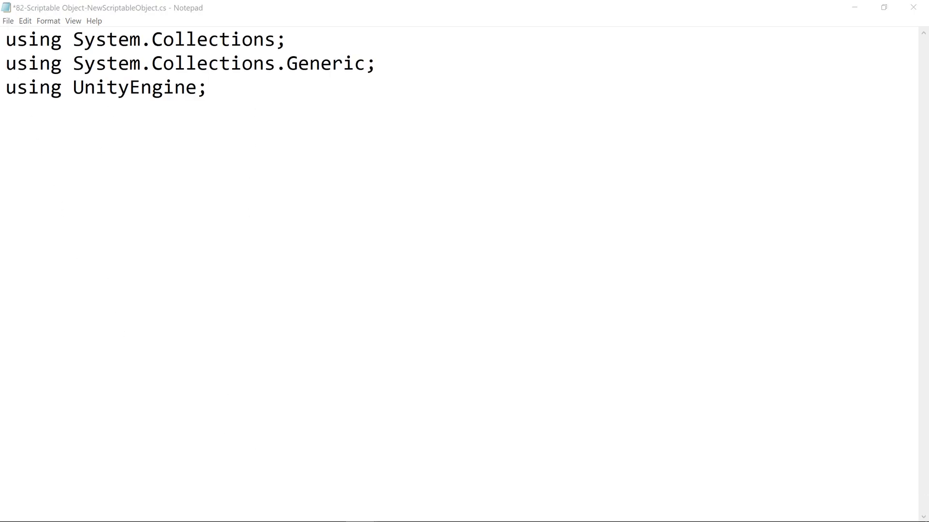
# Paste the using lines and a public class #SCRIPTNAME# : ScriptableObject block with empty braces
pyautogui.click(16, 176)
pyautogui.write('public class #SCRIPTNAME# : ScriptableObject {  }')
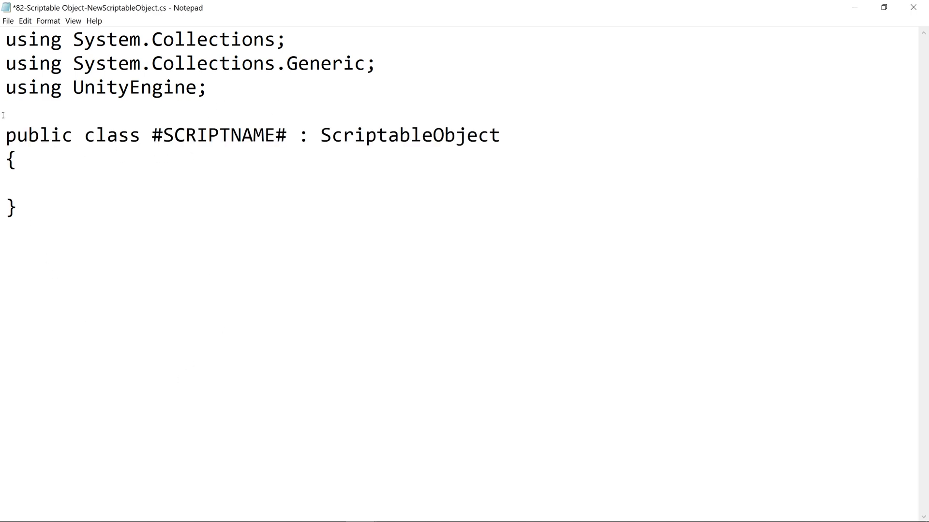
pyautogui.moveTo(152, 135); pyautogui.dragTo(277, 136)
pyautogui.click(398, 136)
pyautogui.click(546, 131)
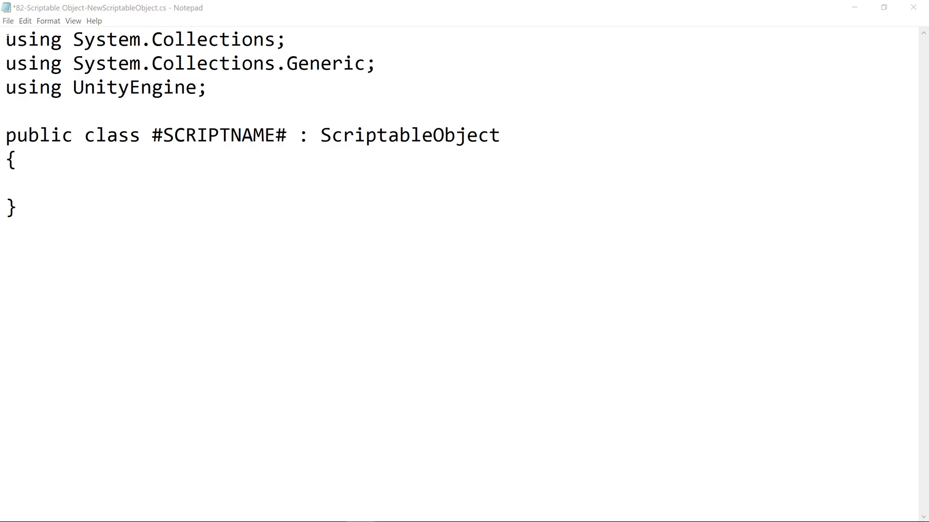
# Paste the [CreateAssetMenu(fileName = "New #SCRIPTNAME#", menuName = "#SCRIPTNAME#", order = 0)] line above the class
pyautogui.click(11, 123)
pyautogui.write('[CreateAssetMenu(fileName = "New #SCRIPTNAME#", menuName = "#SCRIPTNAME#", order = 0)]')
pyautogui.press('Home')
pyautogui.press('Return')
# Highlight CreateAssetMenu and its fileName argument "New #SCRIPTNAME#" to explain them
pyautogui.doubleClick(51, 135)
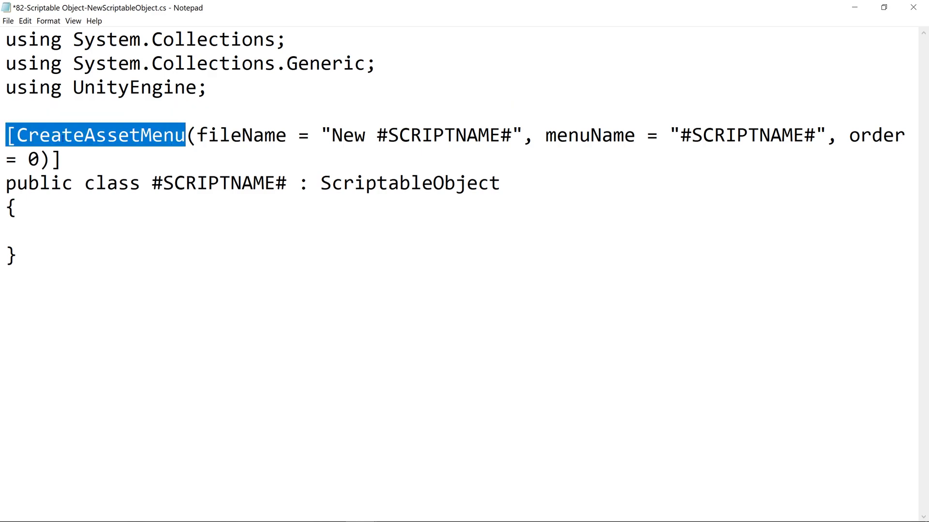
pyautogui.doubleClick(250, 133)
pyautogui.click(312, 138)
pyautogui.moveTo(332, 135); pyautogui.dragTo(377, 135)
pyautogui.click(420, 136)
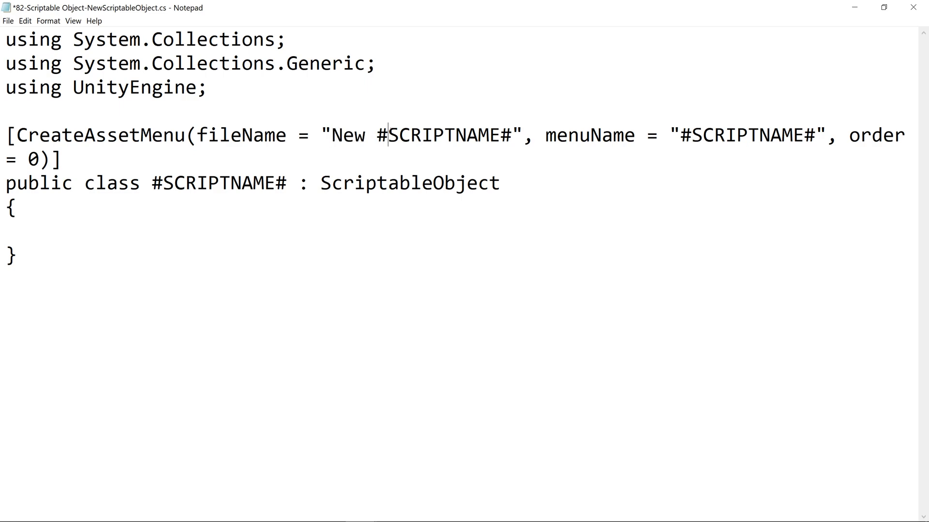
pyautogui.doubleClick(411, 136)
pyautogui.click(518, 138)
pyautogui.click(523, 138)
# Highlight the attribute's menuName and order arguments
pyautogui.click(535, 138)
pyautogui.doubleClick(532, 138)
pyautogui.doubleClick(600, 138)
pyautogui.click(679, 138)
pyautogui.doubleClick(675, 138)
pyautogui.click(690, 138)
pyautogui.click(816, 138)
pyautogui.click(838, 138)
pyautogui.doubleClick(874, 135)
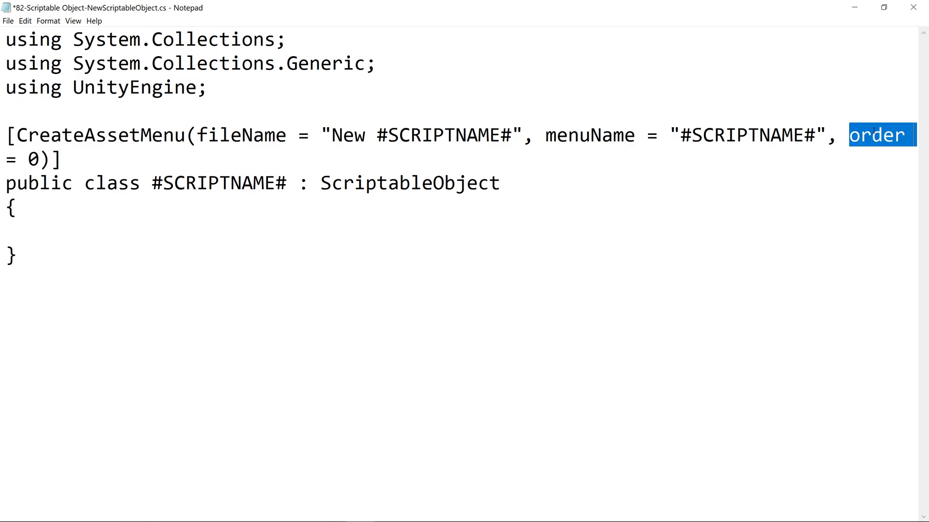
pyautogui.click(41, 160)
pyautogui.click(80, 162)
pyautogui.click(104, 318)
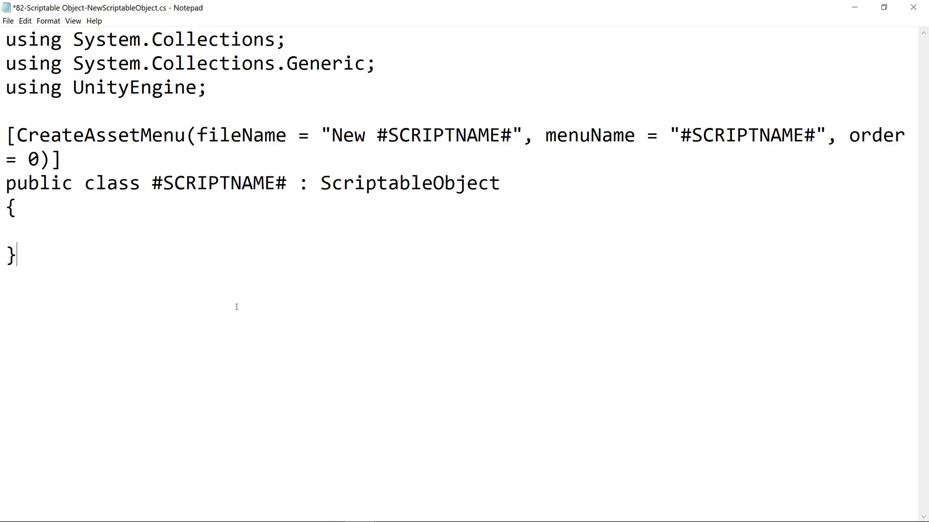
# Save the template, then create a Scriptable Object script named Item in Monobehaviours
pyautogui.hotkey('ctrl', 's')
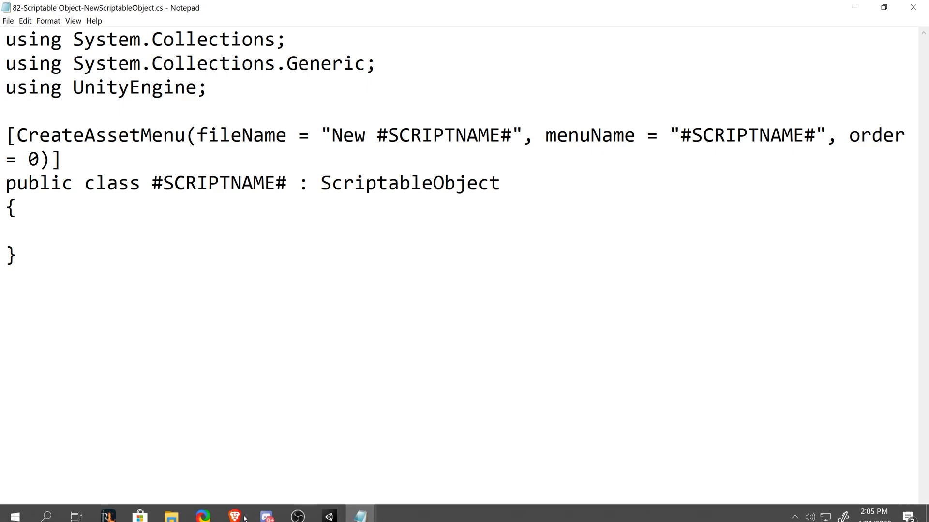
pyautogui.click(329, 510)
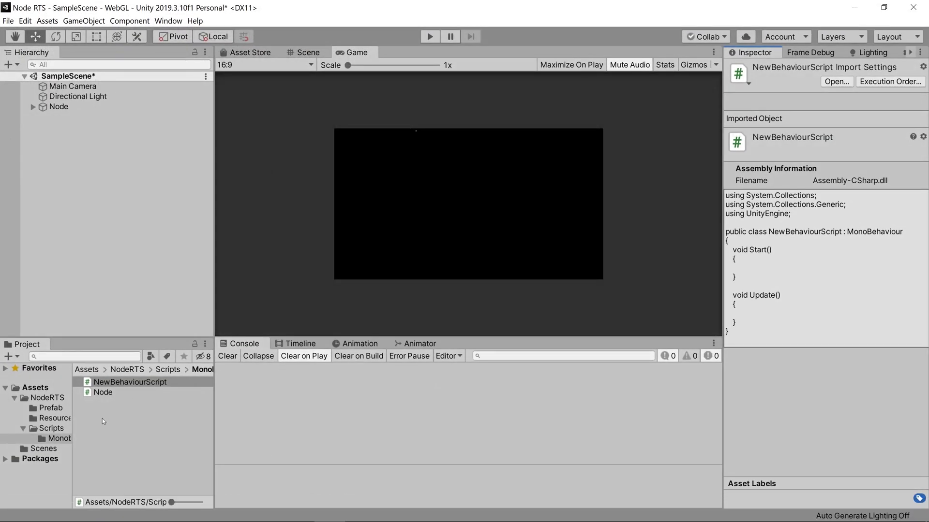
pyautogui.click(99, 440)
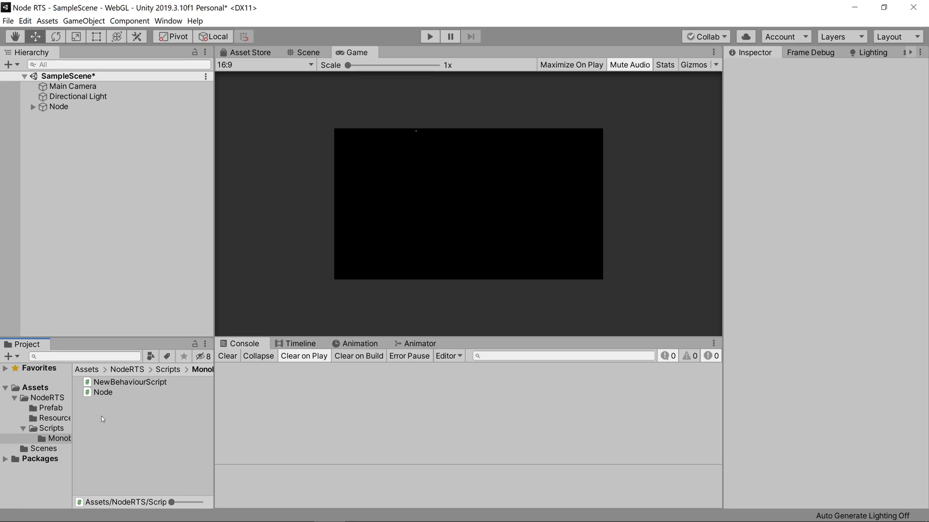
pyautogui.rightClick(101, 416)
pyautogui.moveTo(199, 165)
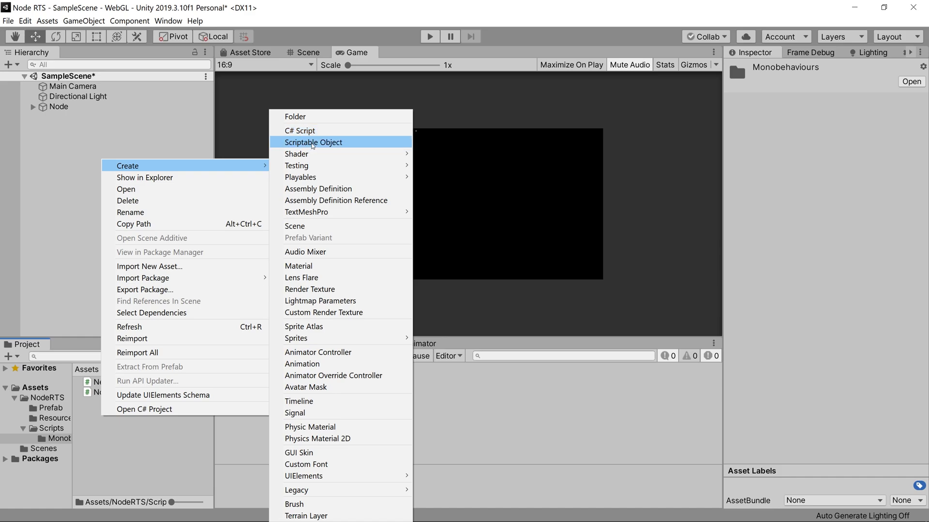
pyautogui.click(313, 143)
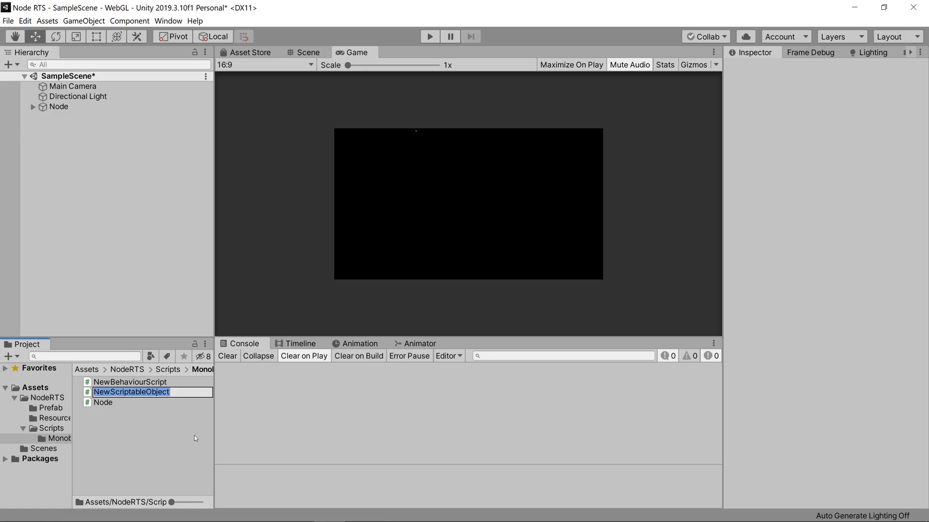
pyautogui.write('Item')
pyautogui.press('Return')
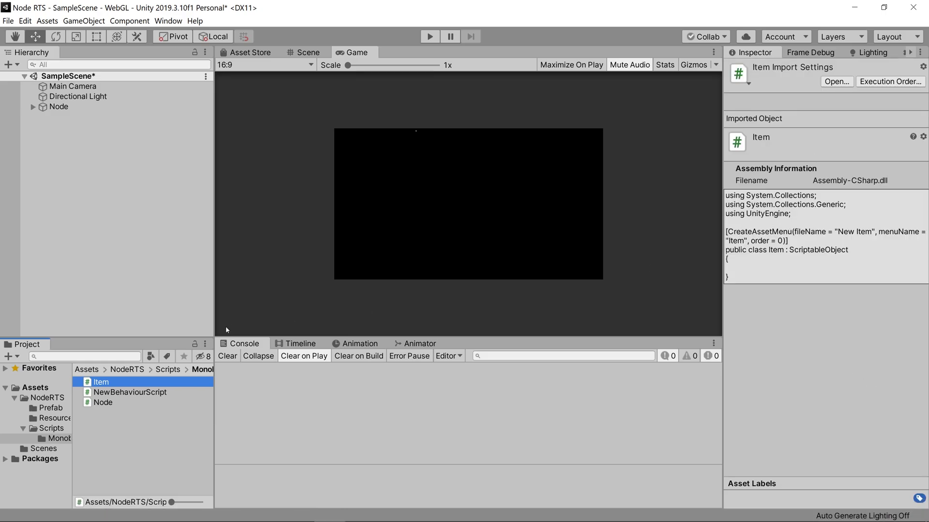
# Create a New Item asset from the new Create > Item menu entry
pyautogui.rightClick(114, 435)
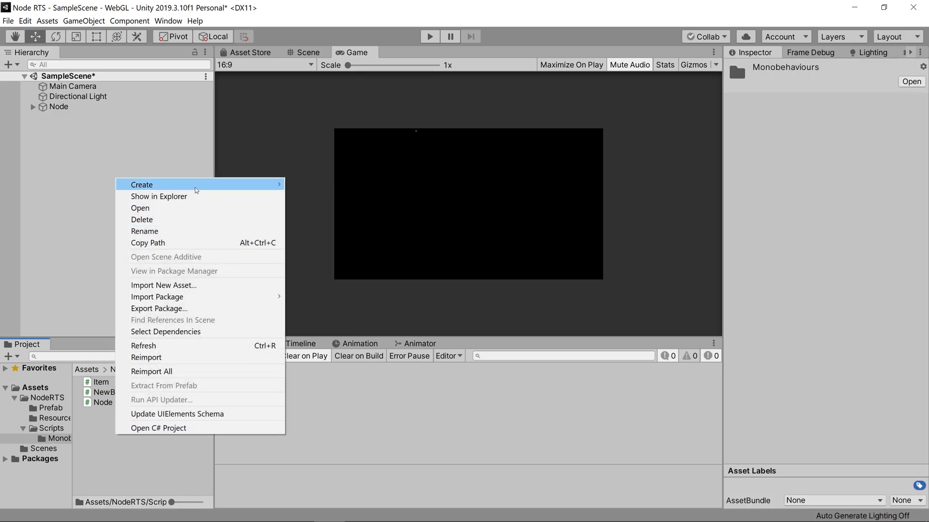
pyautogui.moveTo(271, 185)
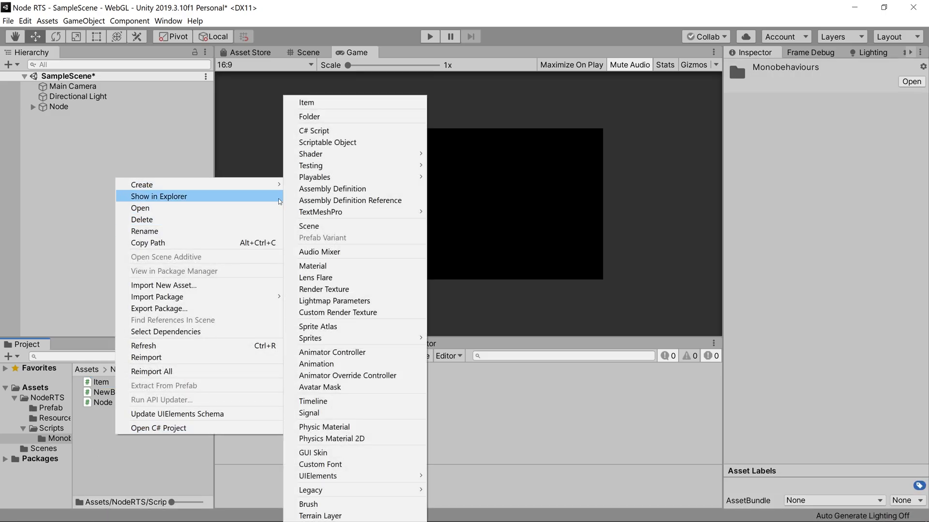
pyautogui.click(366, 105)
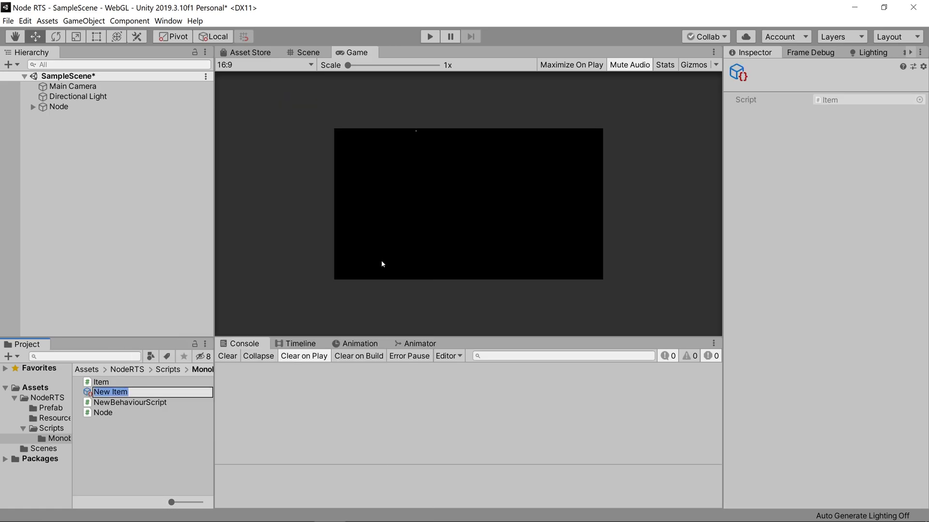
pyautogui.press('Return')
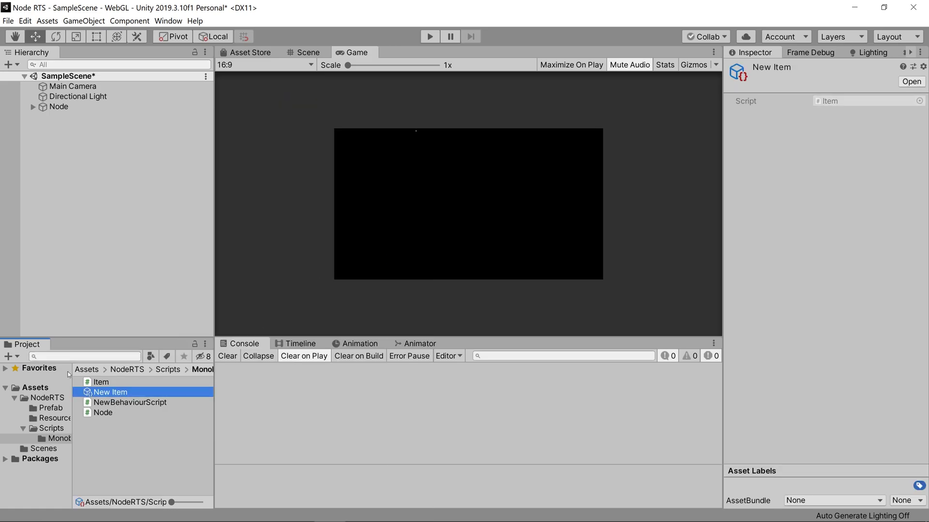
# Review the Item script's class name, ScriptableObject base class and CreateAssetMenu fileName and menuName
pyautogui.click(110, 386)
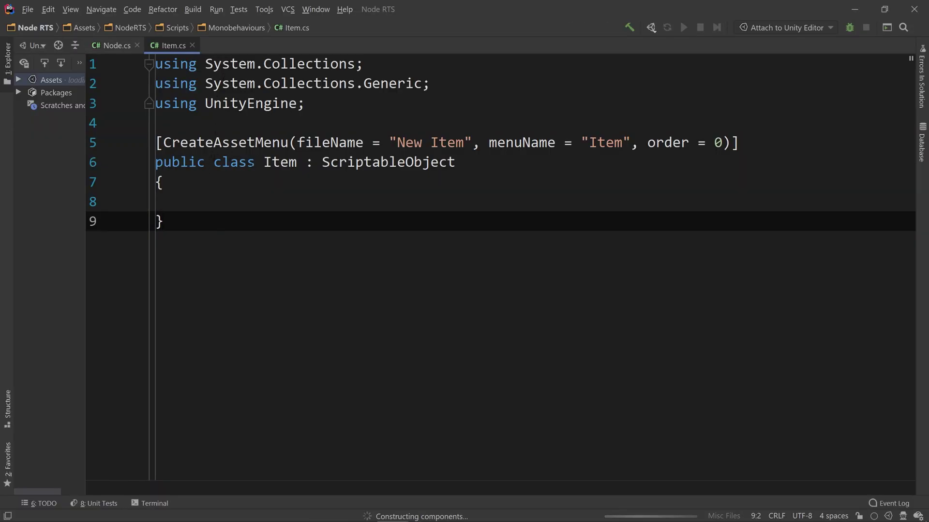
pyautogui.click(280, 162)
pyautogui.doubleClick(281, 162)
pyautogui.doubleClick(389, 162)
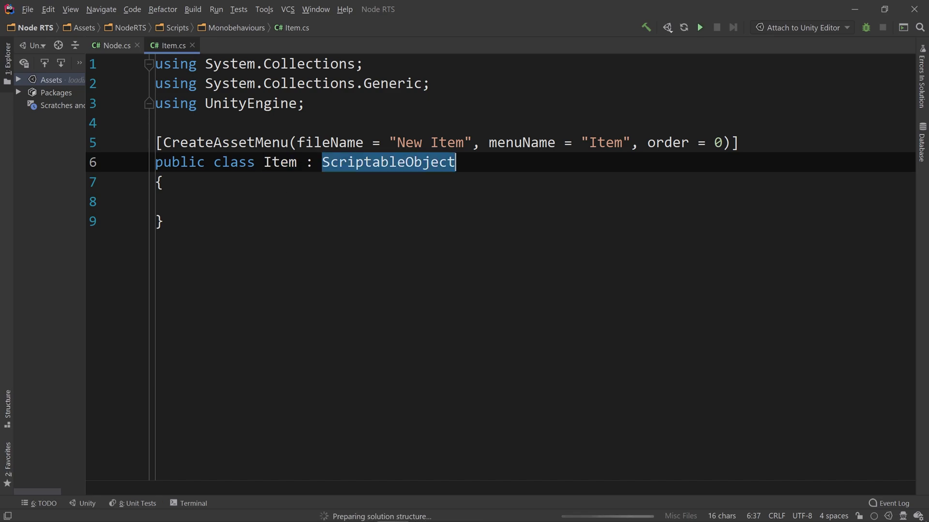
pyautogui.doubleClick(225, 142)
pyautogui.moveTo(397, 142); pyautogui.dragTo(463, 143)
pyautogui.doubleClick(521, 142)
pyautogui.doubleClick(606, 142)
pyautogui.click(159, 182)
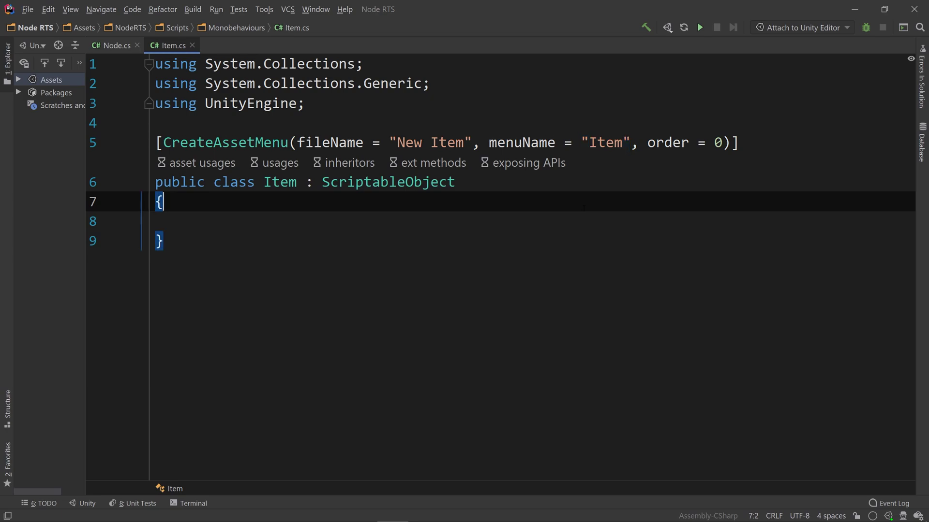
pyautogui.click(432, 293)
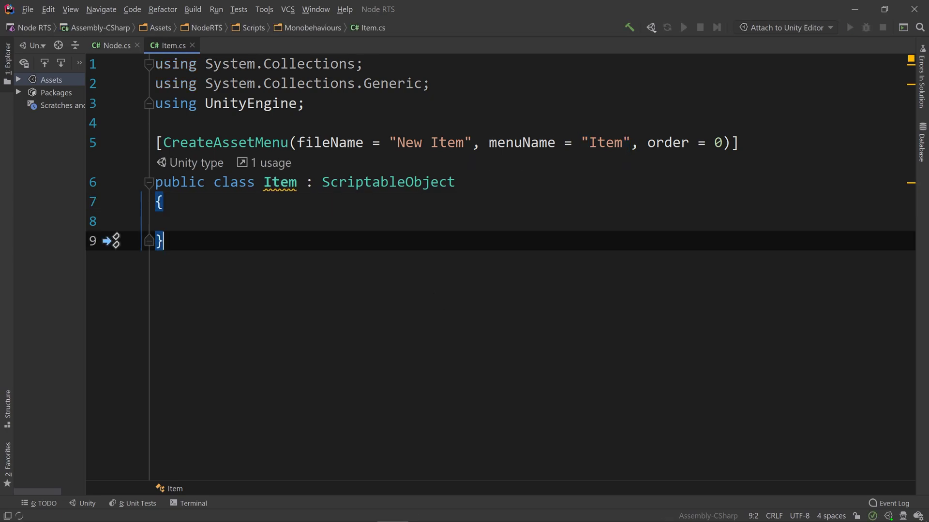
# Quit Rider and return to the ScriptTemplates folder in File Explorer
pyautogui.click(914, 8)
pyautogui.click(485, 279)
pyautogui.click(203, 509)
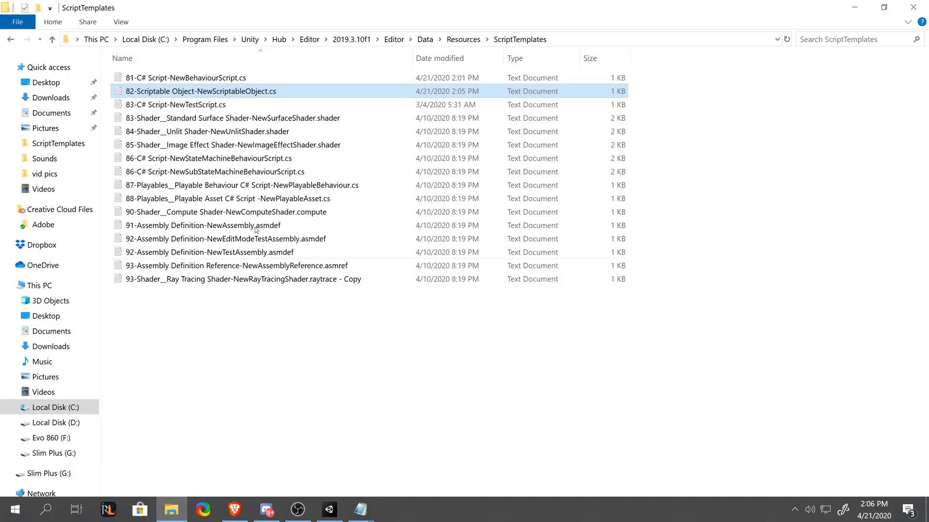
# Rename the template to 82-MyTemplates__Scriptable Object-NewScriptableObject.cs by inserting MyTemplates__ after 82-
pyautogui.click(151, 92)
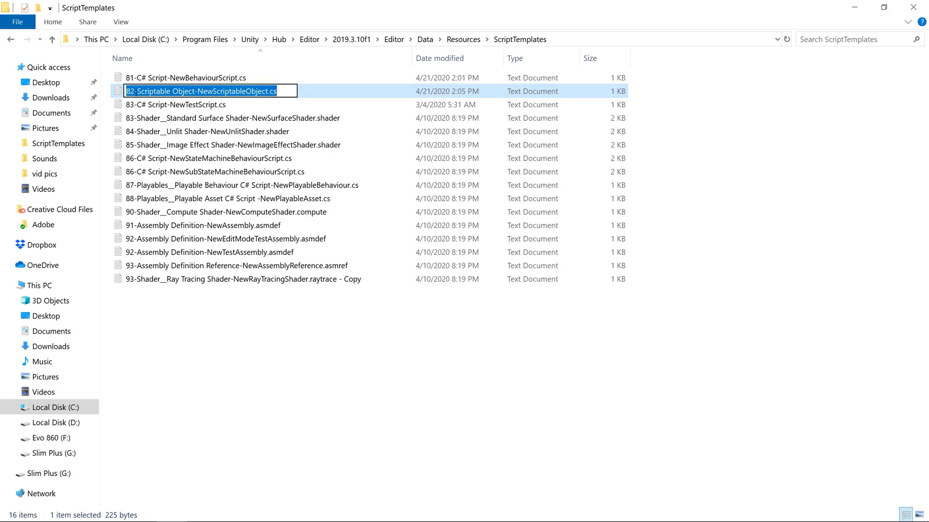
pyautogui.click(136, 91)
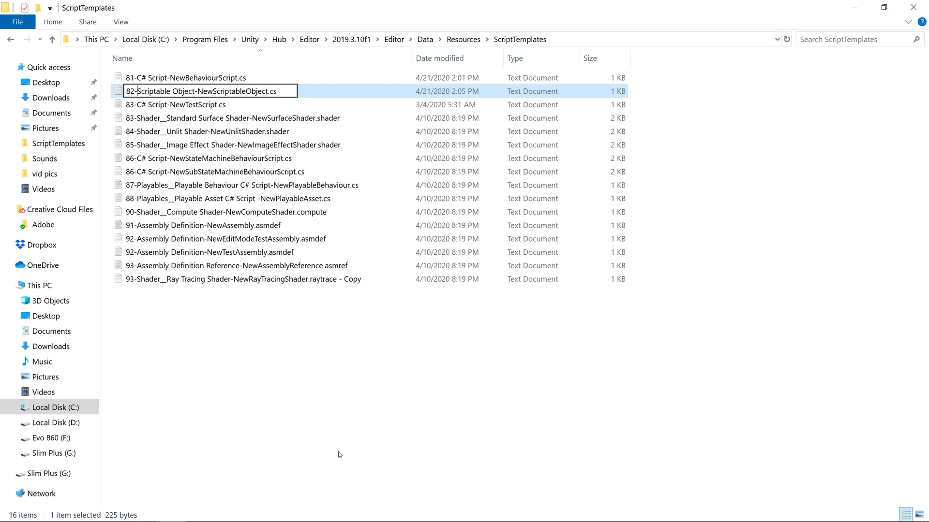
pyautogui.write('MyTemplates')
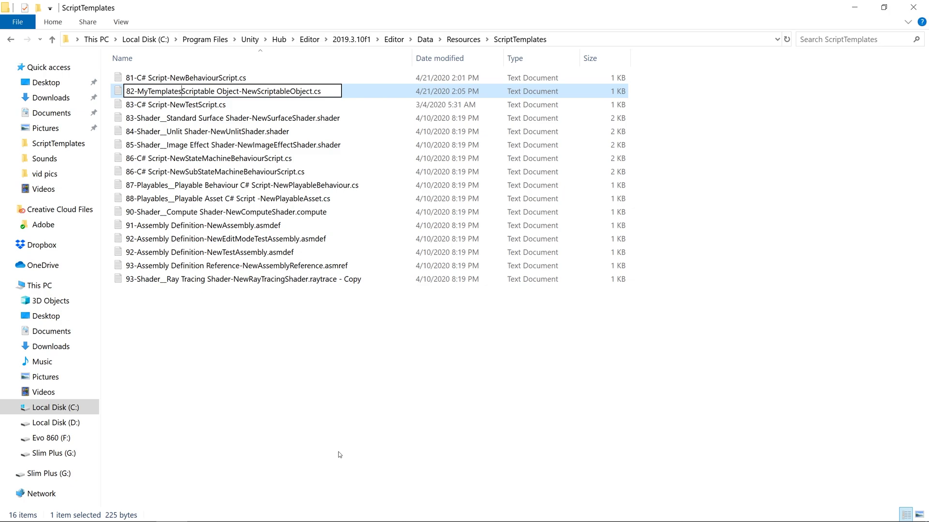
pyautogui.write('__')
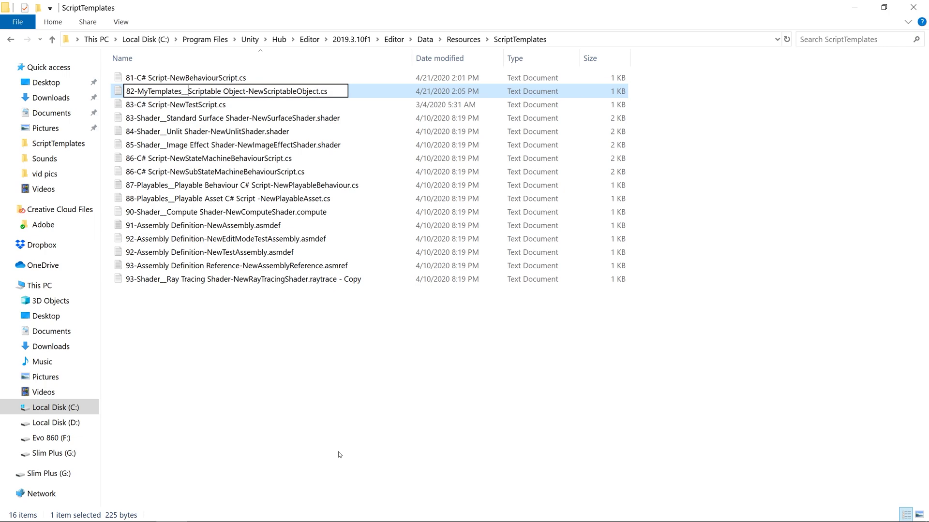
pyautogui.press('Return')
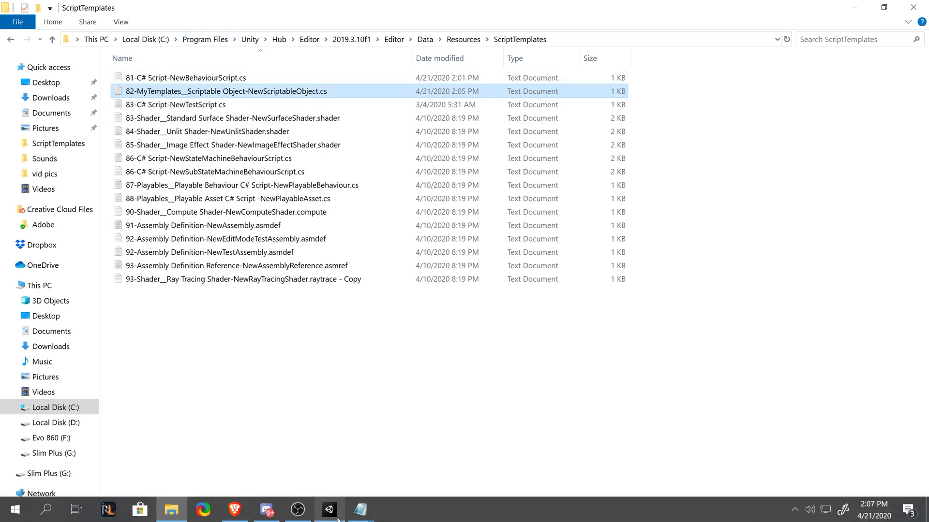
# Check the Project panel's Create menu in Unity without creating anything
pyautogui.click(329, 513)
pyautogui.rightClick(91, 435)
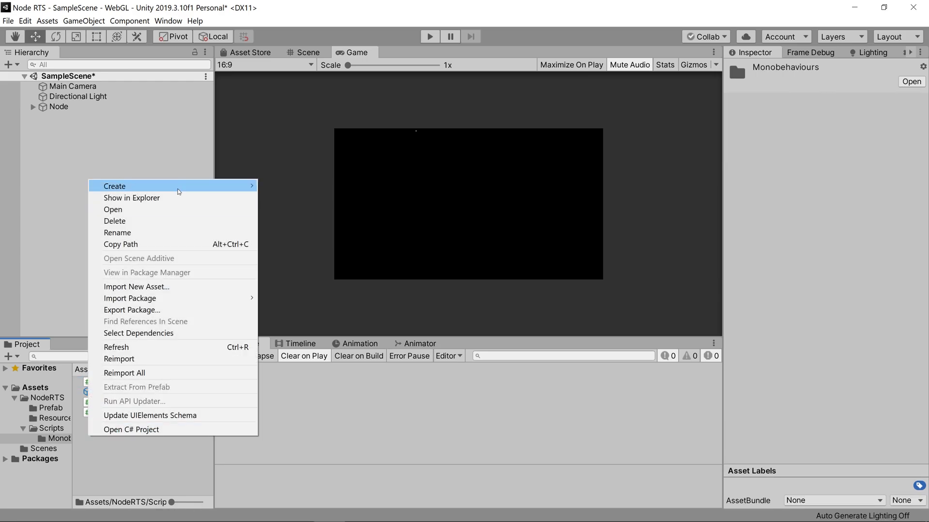
pyautogui.moveTo(179, 187)
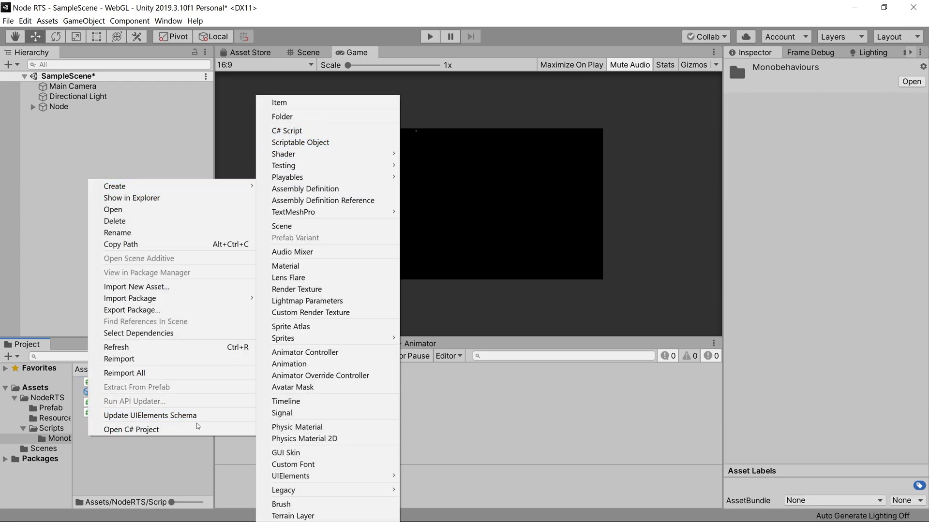
pyautogui.click(153, 469)
# Save the scene, quit Unity, and reopen the Node RTS project from Unity Hub
pyautogui.hotkey('ctrl', 's')
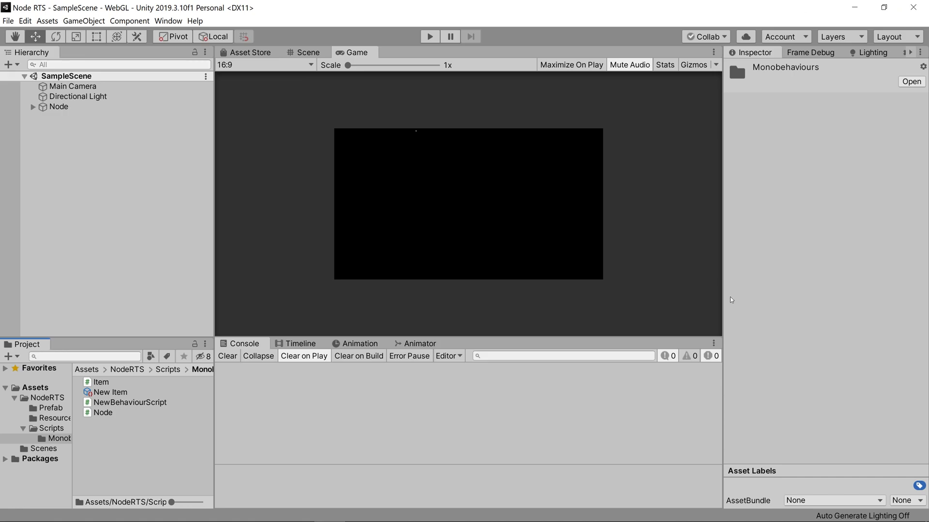
pyautogui.hotkey('alt', 'Tab')
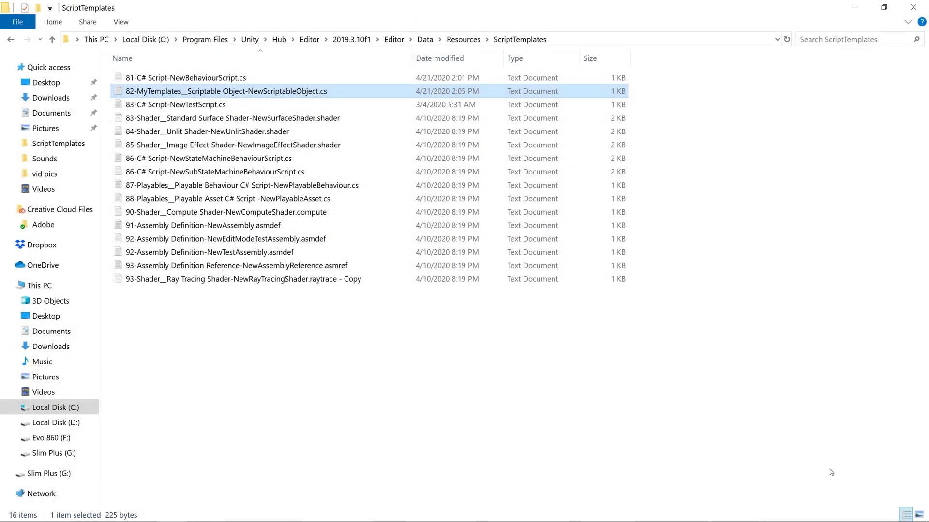
pyautogui.moveTo(842, 519)
pyautogui.click(795, 510)
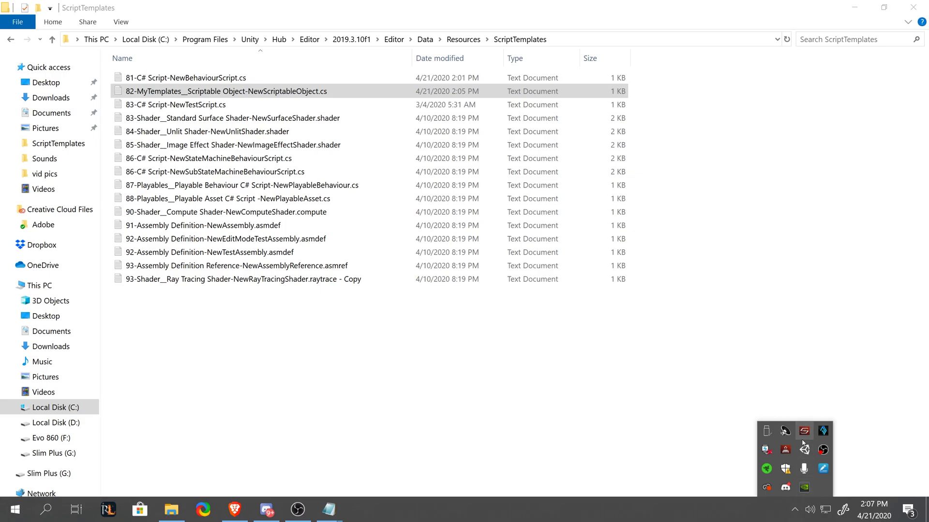
pyautogui.click(804, 450)
pyautogui.click(258, 215)
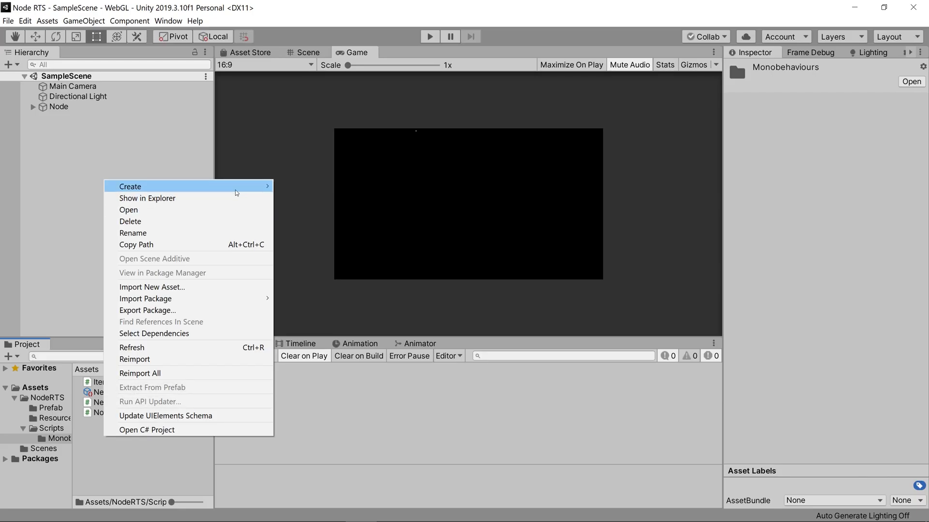
# Create a Weapon script from the MyTemplates > Scriptable Object template
pyautogui.moveTo(239, 188)
pyautogui.moveTo(358, 149)
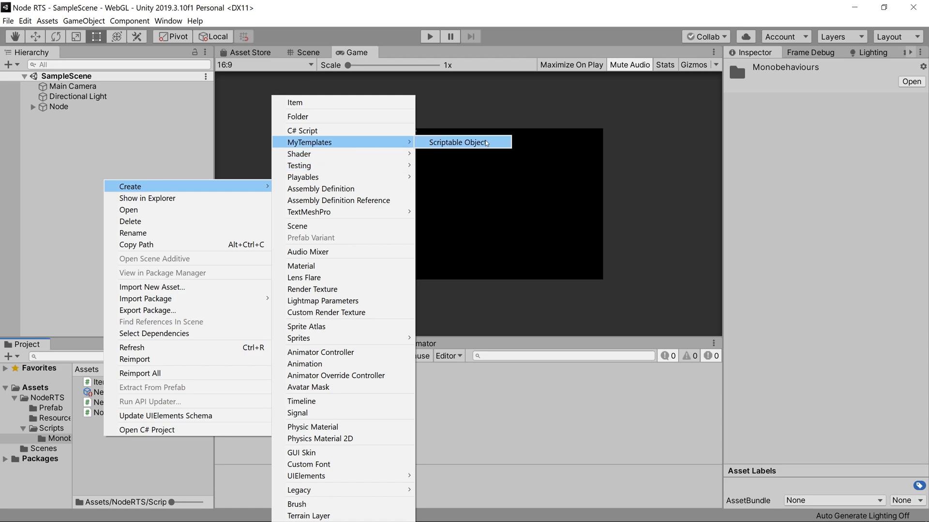
pyautogui.click(457, 142)
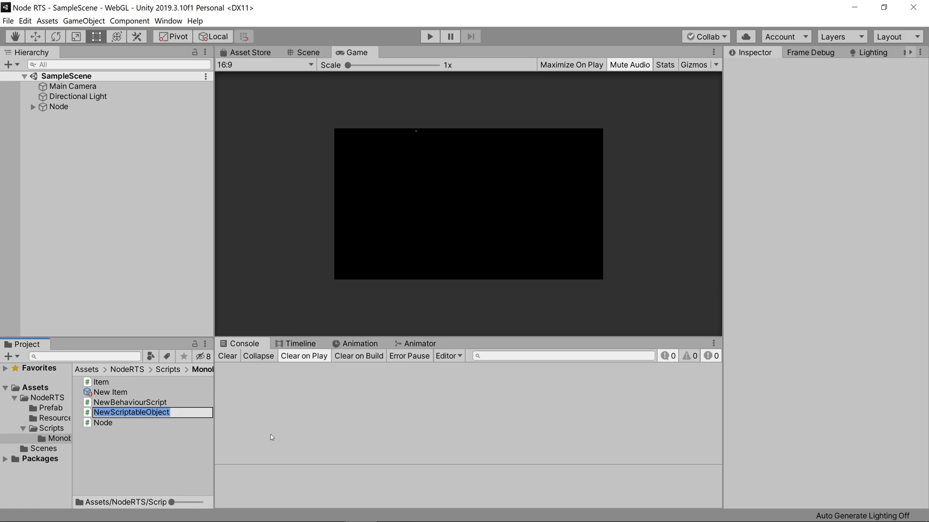
pyautogui.write('Weapon')
pyautogui.press('Return')
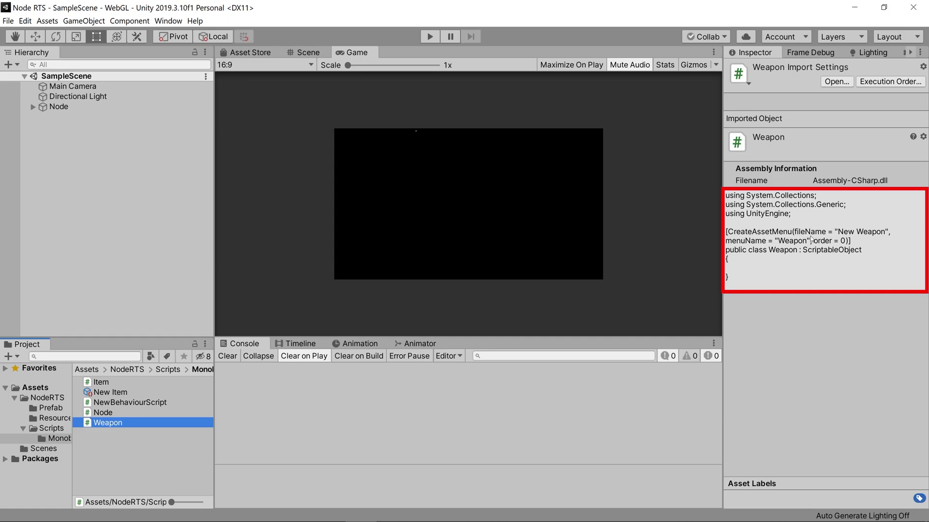
# Create a New Weapon asset from the Create > Weapon menu, then return to the ScriptTemplates folder
pyautogui.rightClick(127, 448)
pyautogui.moveTo(155, 199)
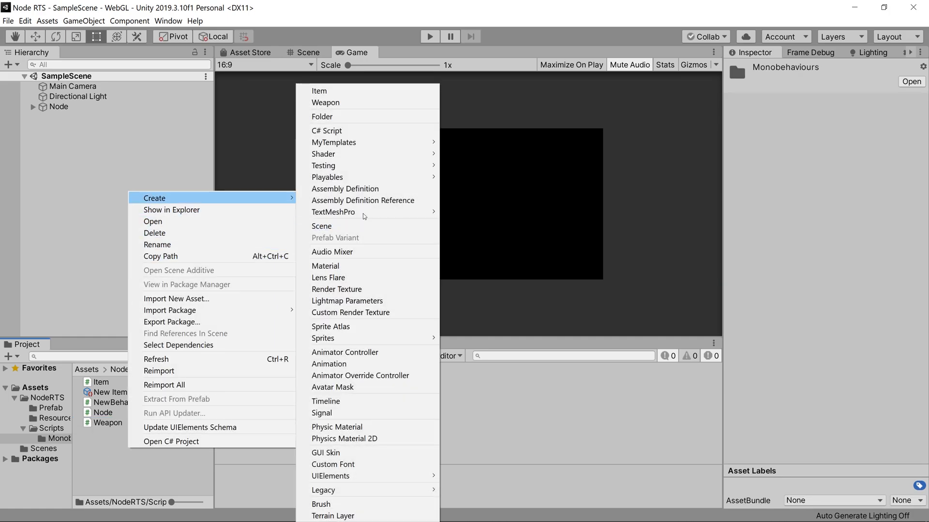
pyautogui.click(338, 100)
pyautogui.press('Return')
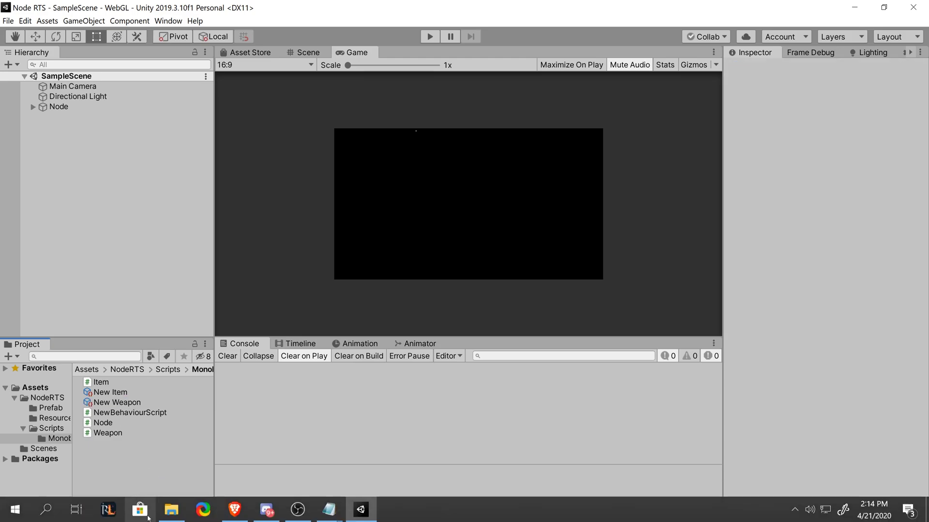
pyautogui.click(171, 510)
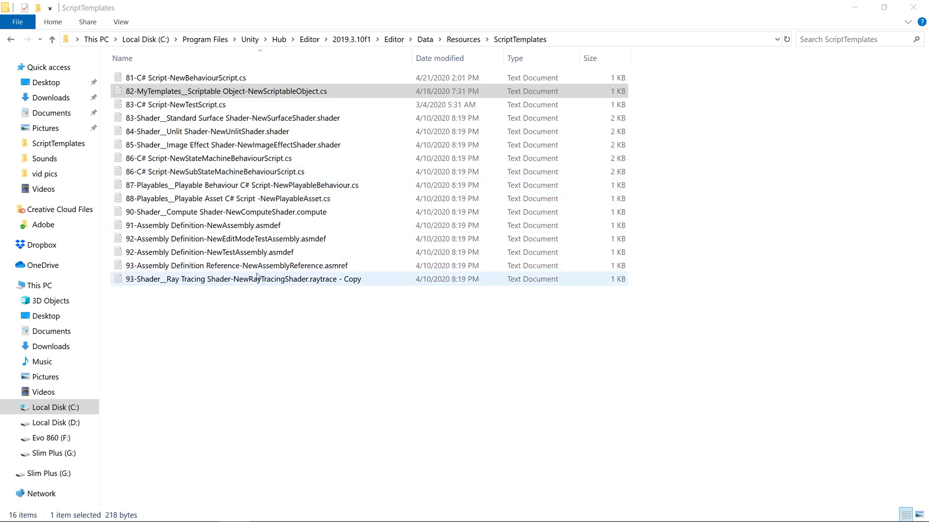
pyautogui.click(215, 92)
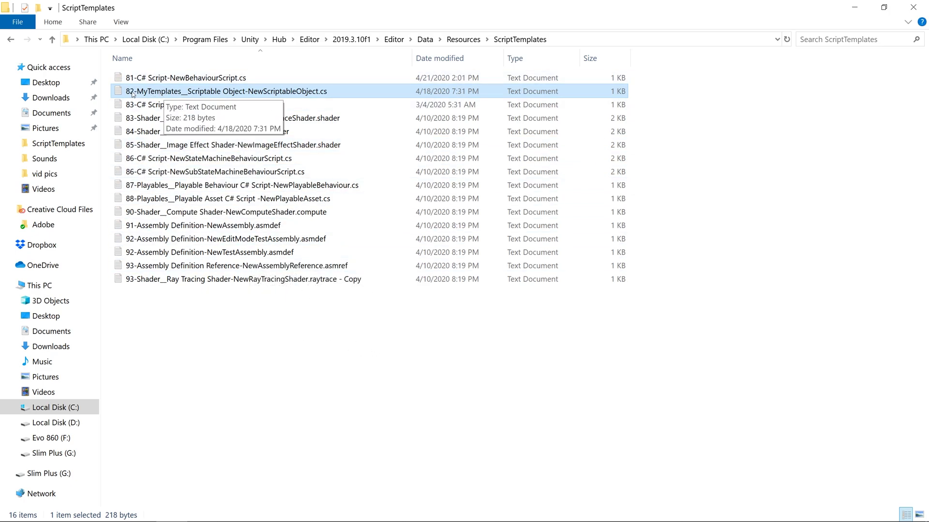
pyautogui.click(133, 92)
pyautogui.click(239, 396)
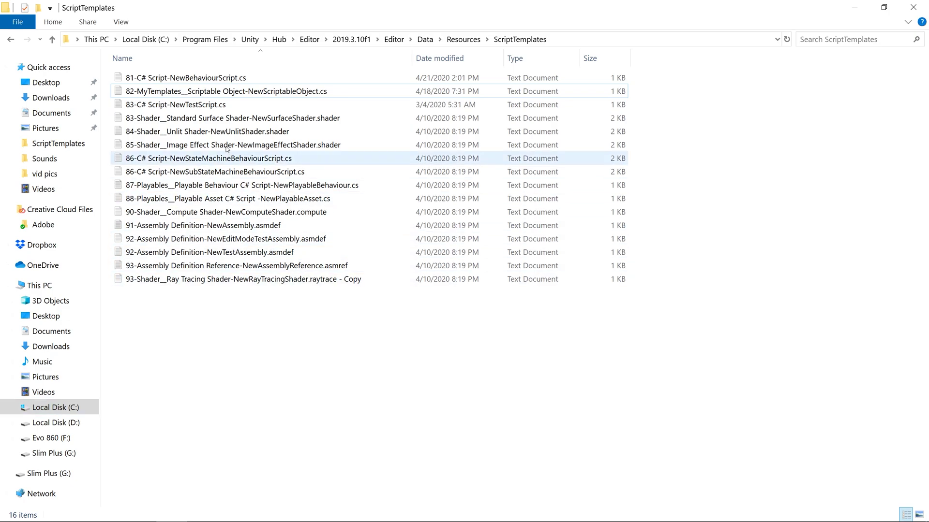
pyautogui.click(195, 79)
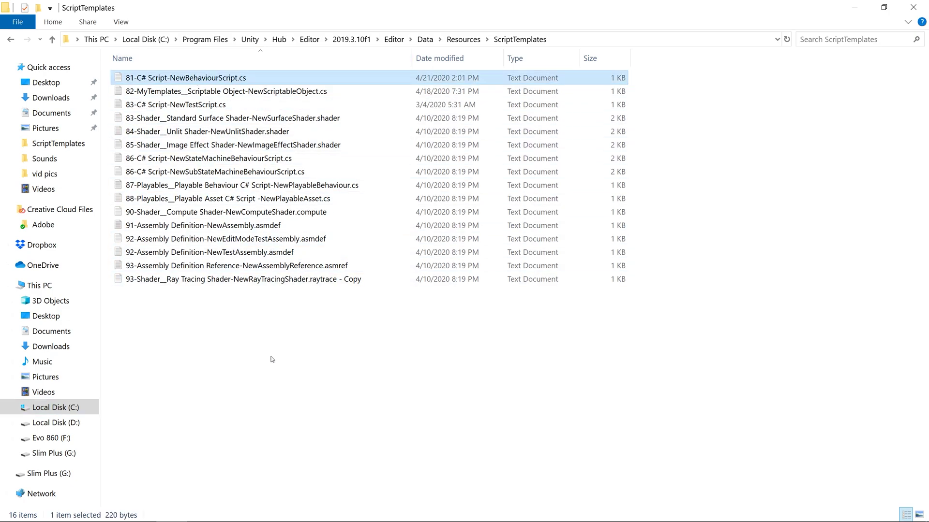
pyautogui.click(203, 92)
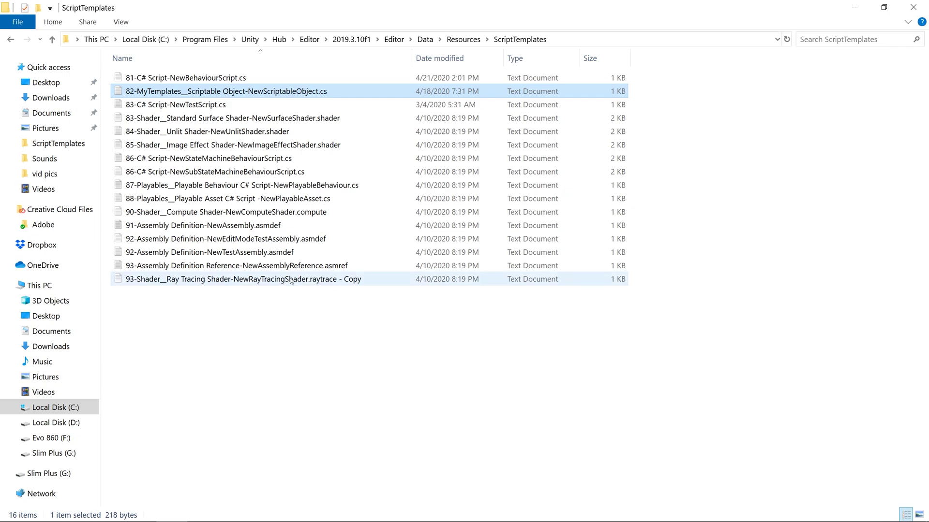
pyautogui.click(217, 158)
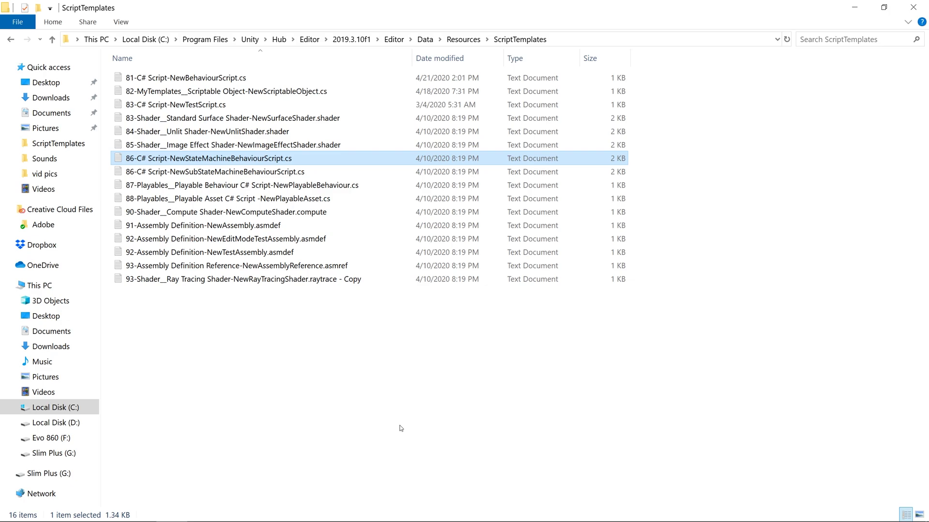
# Browse the Project panel's Create context menu in Unity, then dismiss it
pyautogui.click(359, 517)
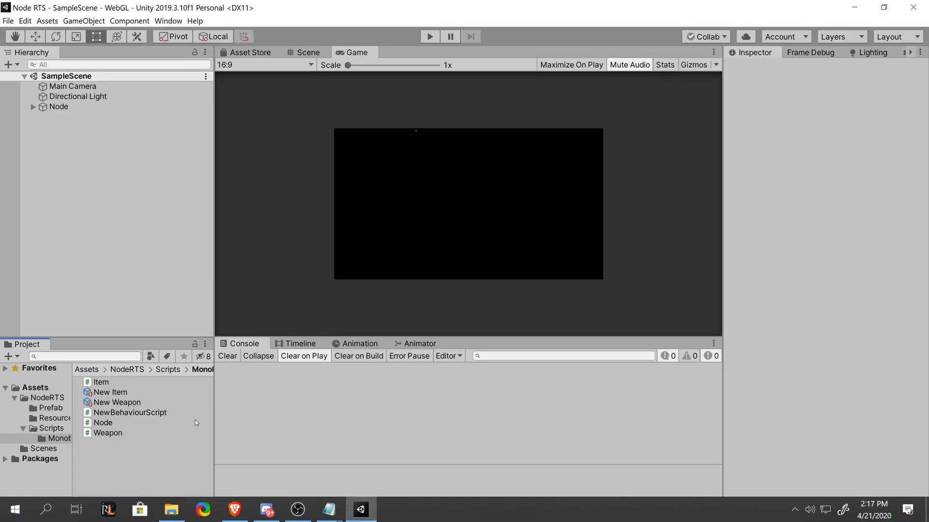
pyautogui.rightClick(111, 461)
pyautogui.moveTo(213, 210)
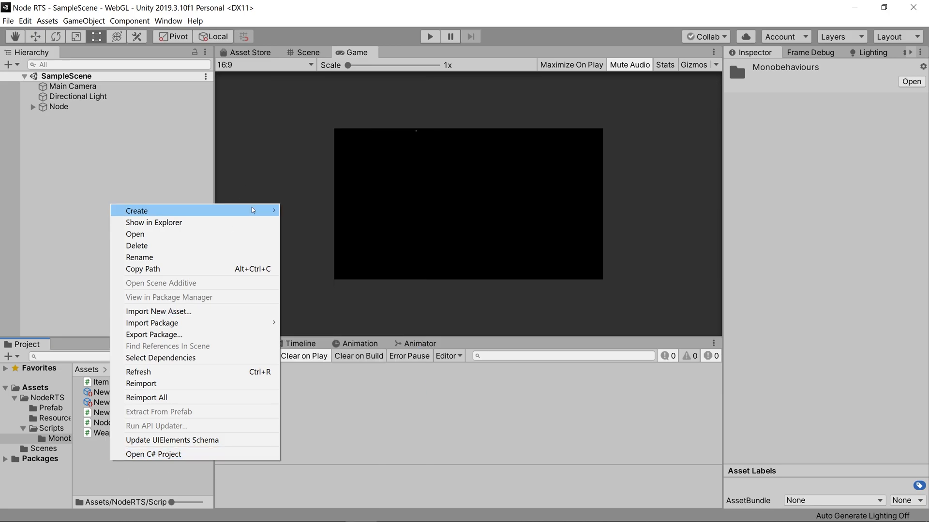
pyautogui.moveTo(251, 210)
pyautogui.click(122, 461)
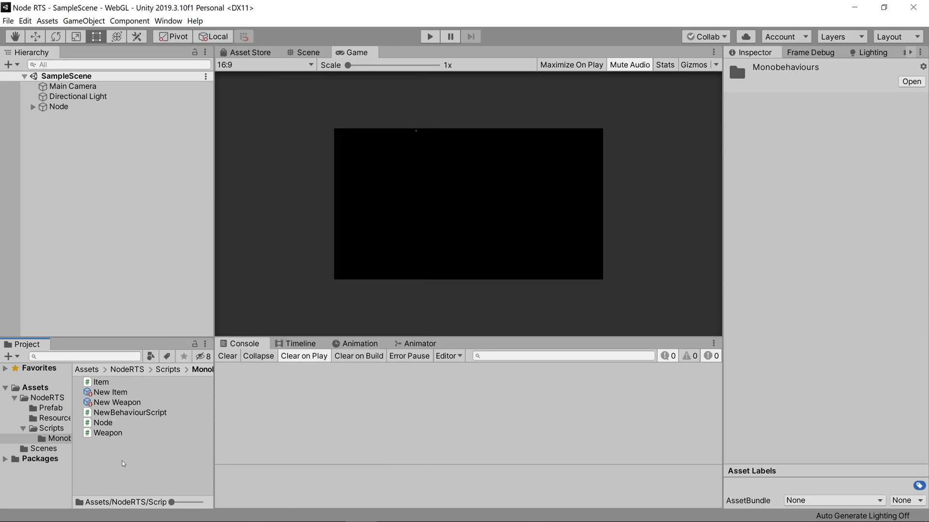
# Create a new Animator Controller and add an empty state to its animator graph
pyautogui.rightClick(122, 460)
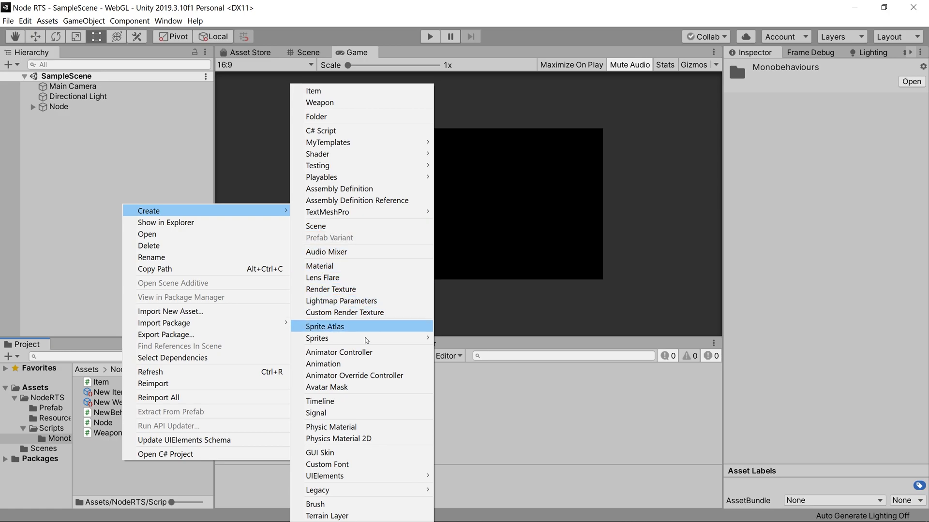
pyautogui.click(334, 352)
pyautogui.click(419, 344)
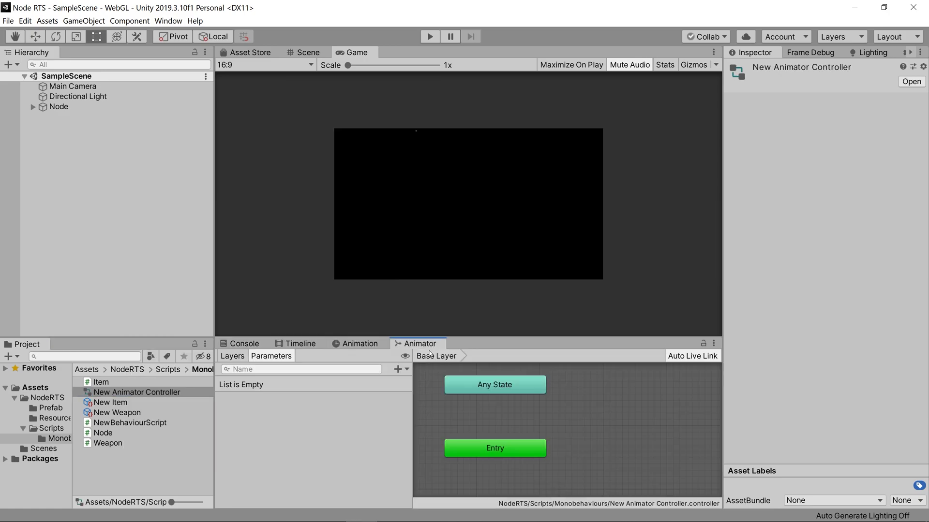
pyautogui.rightClick(586, 426)
pyautogui.moveTo(610, 432)
pyautogui.click(738, 432)
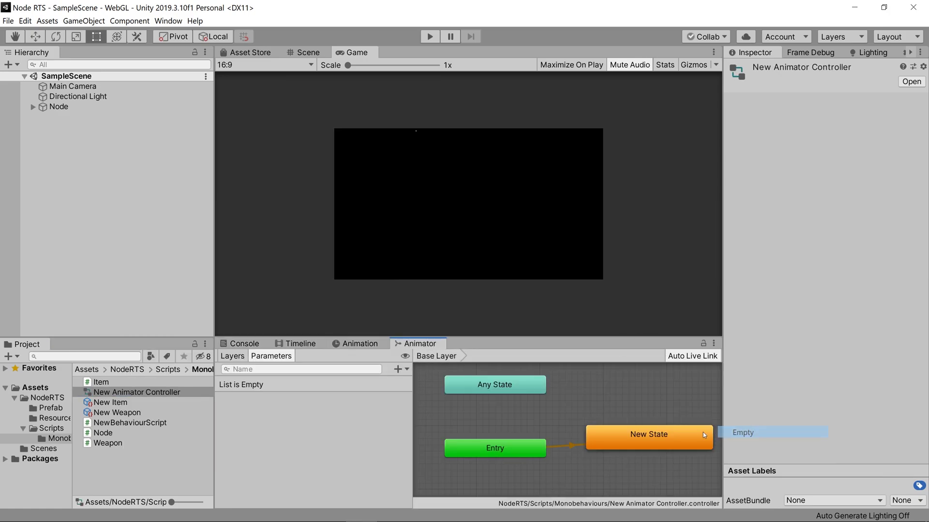
# Check the New State's Add Behaviour list, then bring the built-in ScriptTemplates folder forward
pyautogui.click(674, 431)
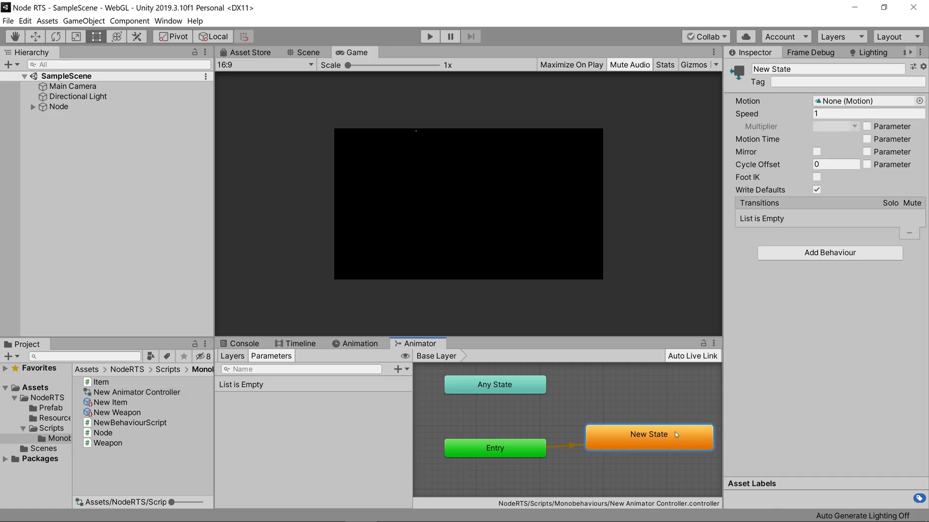
pyautogui.click(820, 253)
pyautogui.click(726, 326)
pyautogui.click(169, 514)
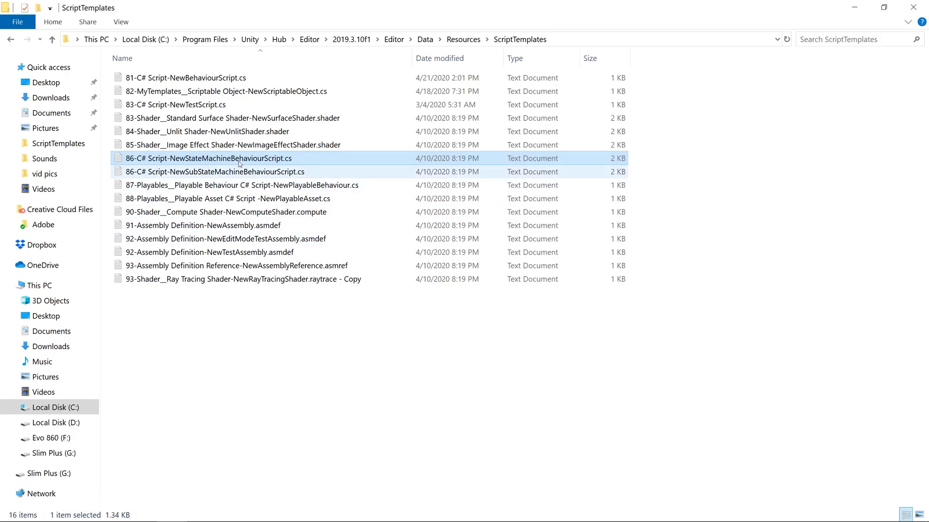
# Minimize File Explorer and dismiss the scripts folder's context menu in the Project panel
pyautogui.click(854, 5)
pyautogui.rightClick(99, 461)
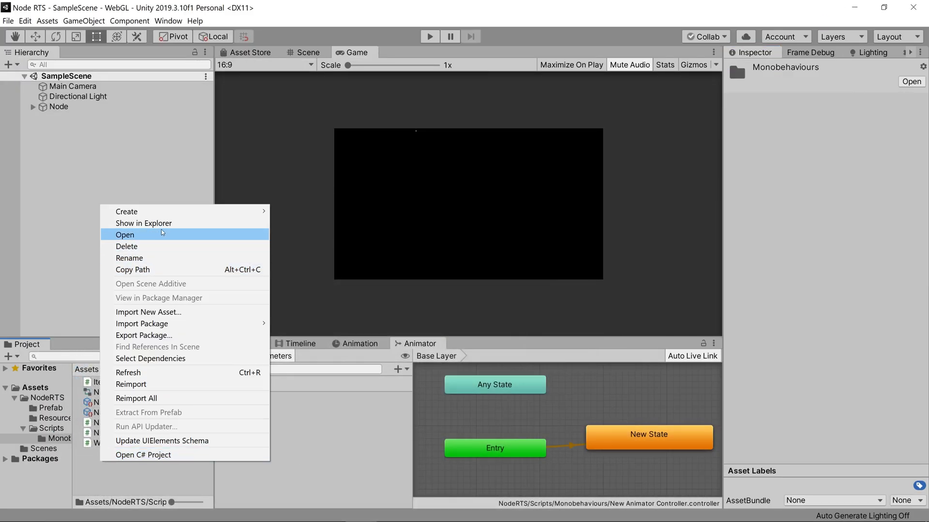
pyautogui.click(174, 222)
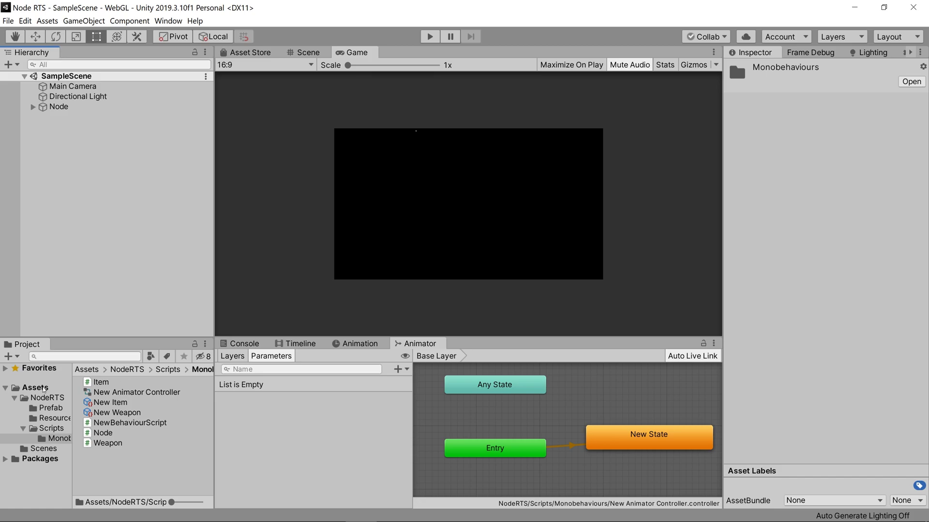
# Create a folder named ScriptTemplates directly under Assets
pyautogui.click(43, 389)
pyautogui.rightClick(104, 412)
pyautogui.moveTo(125, 162)
pyautogui.click(335, 117)
pyautogui.write('ScriptTemplates')
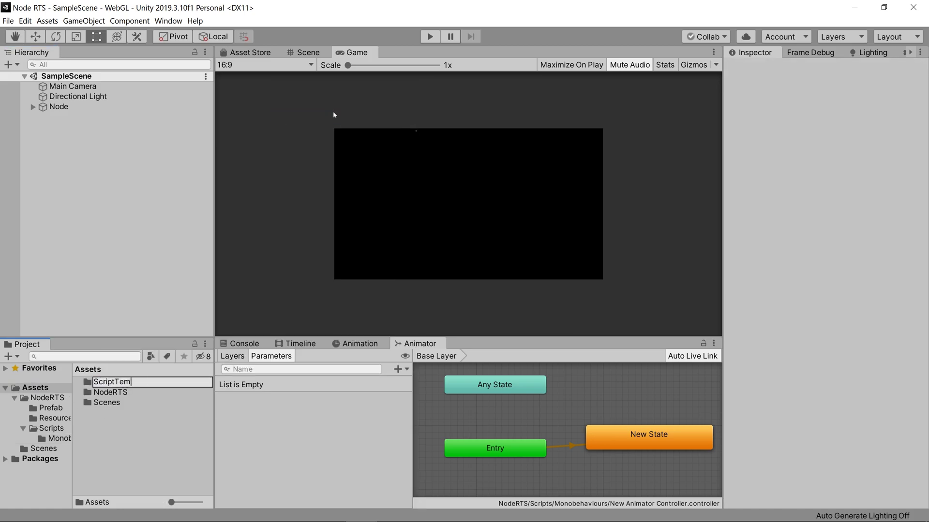
pyautogui.press('Return')
pyautogui.press('Return')
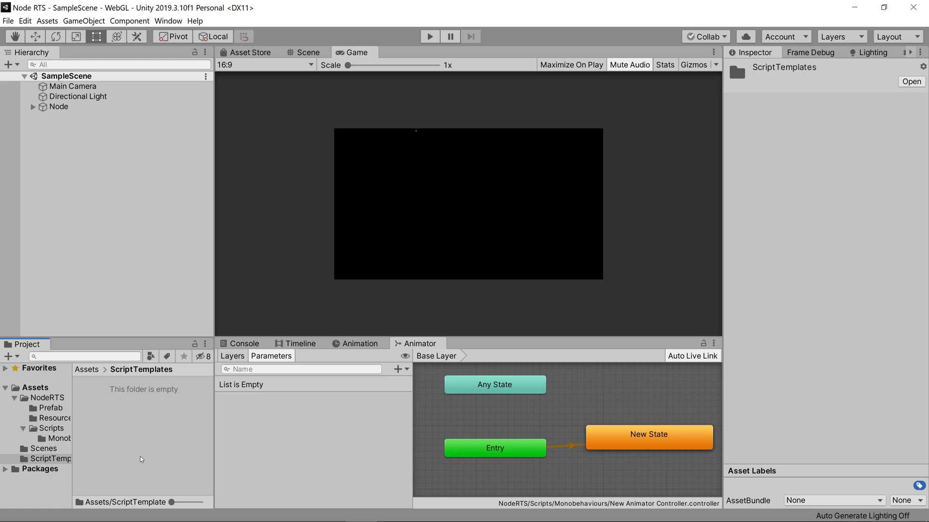
# Copy 81-C# Script-NewBehaviourScript.cs from the built-in templates into the project's Assets/ScriptTemplates folder
pyautogui.click(171, 509)
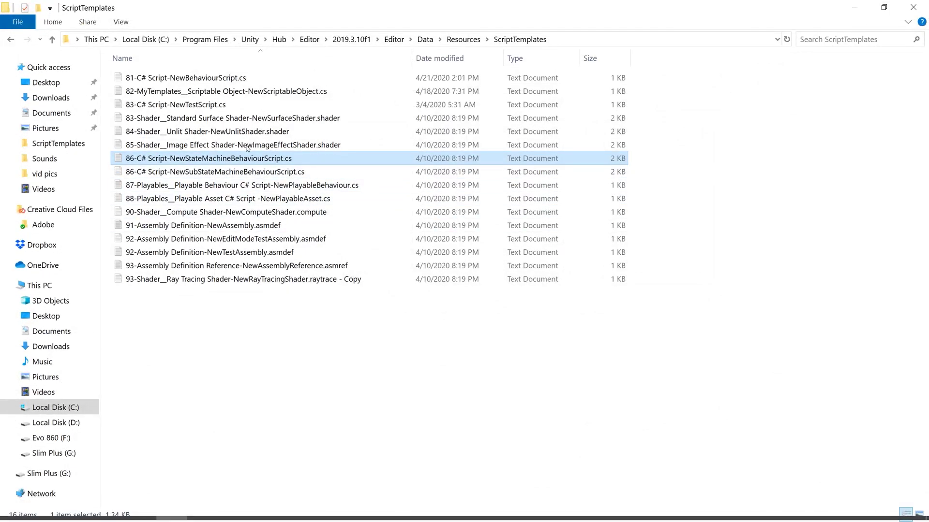
pyautogui.click(138, 79)
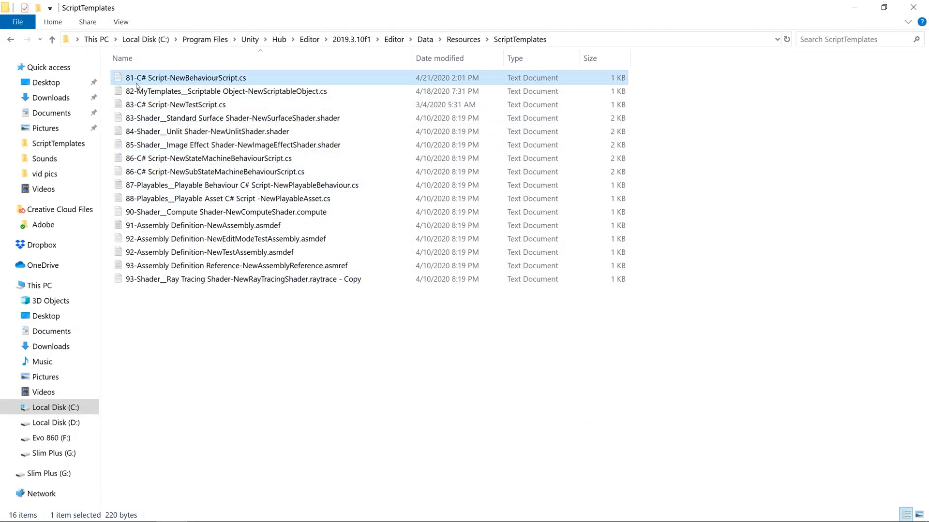
pyautogui.click(851, 7)
pyautogui.rightClick(59, 454)
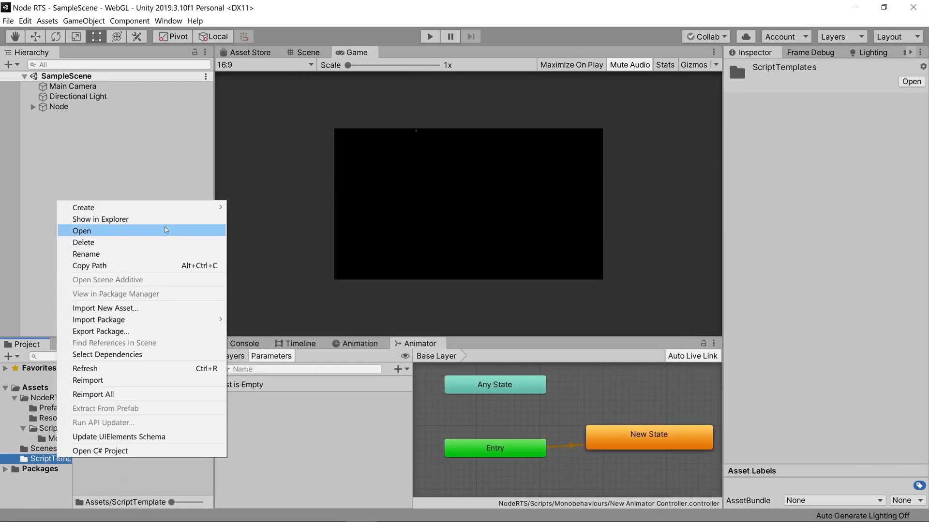
pyautogui.click(165, 219)
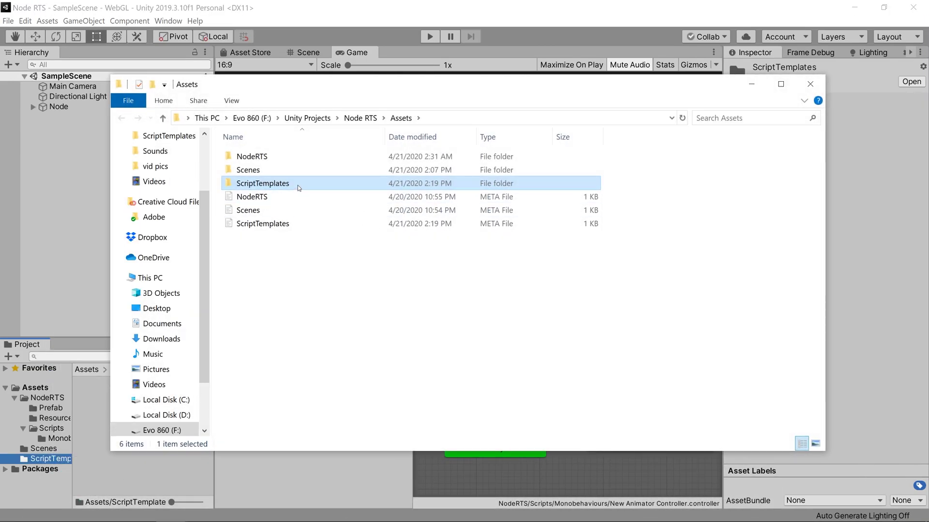
pyautogui.doubleClick(298, 183)
pyautogui.hotkey('ctrl', 'v')
pyautogui.click(272, 172)
# Open the copied template in Notepad and maximize the window
pyautogui.doubleClick(273, 156)
pyautogui.moveTo(657, 43); pyautogui.dragTo(217, 50)
pyautogui.moveTo(265, 33); pyautogui.dragTo(270, 2)
# Add the line '//This is custom for this project' inside the class and save
pyautogui.click(95, 159)
pyautogui.press('Return')
pyautogui.write('//')
pyautogui.press('BackSpace')
pyautogui.press('BackSpace')
pyautogui.press('Tab')
pyautogui.press('Tab')
pyautogui.press('BackSpace')
pyautogui.press('BackSpace')
pyautogui.press('Tab')
pyautogui.write('//This is custome f')
pyautogui.press('BackSpace')
pyautogui.press('BackSpace')
pyautogui.press('BackSpace')
pyautogui.write('for this projec')
pyautogui.write('y')
pyautogui.press('BackSpace')
pyautogui.write('t')
pyautogui.hotkey('ctrl', 's')
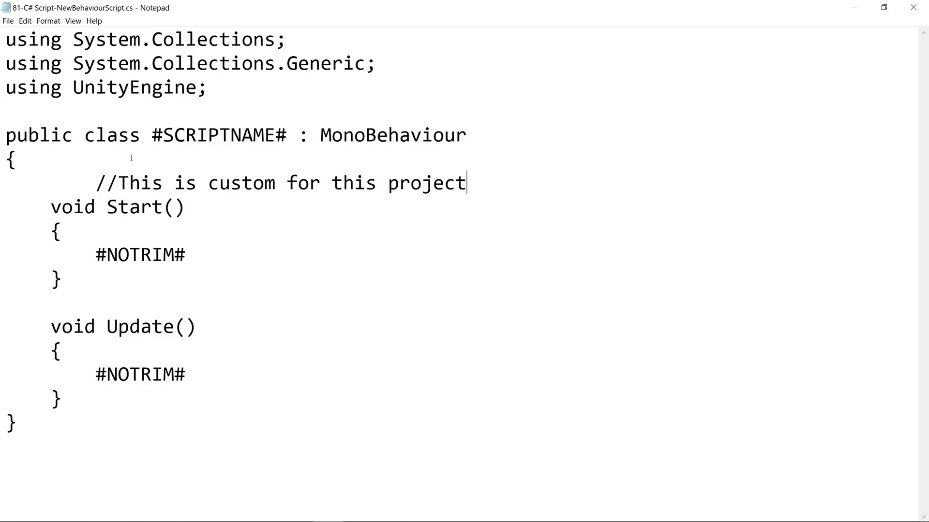
# Close Notepad and inspect the imported template under ScriptTemplates in Unity
pyautogui.click(913, 7)
pyautogui.click(114, 407)
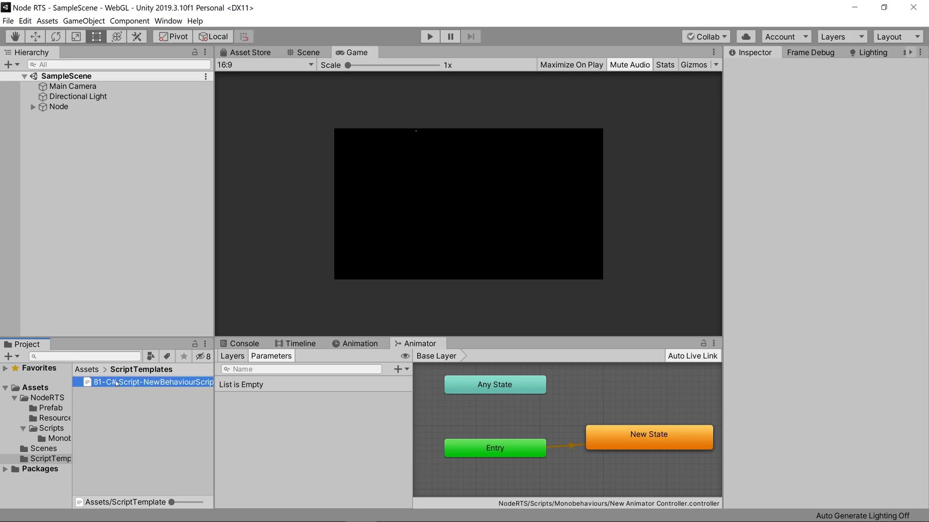
pyautogui.click(113, 384)
# Create a new C# script named NewBehaviourScript1 in NodeRTS/Scripts/Monobehaviours
pyautogui.click(40, 399)
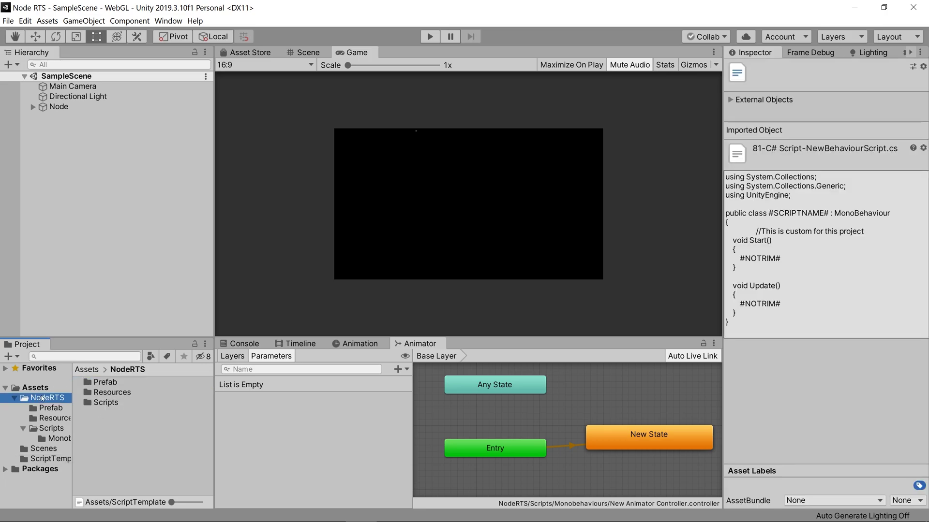
pyautogui.click(56, 420)
pyautogui.click(52, 428)
pyautogui.click(60, 438)
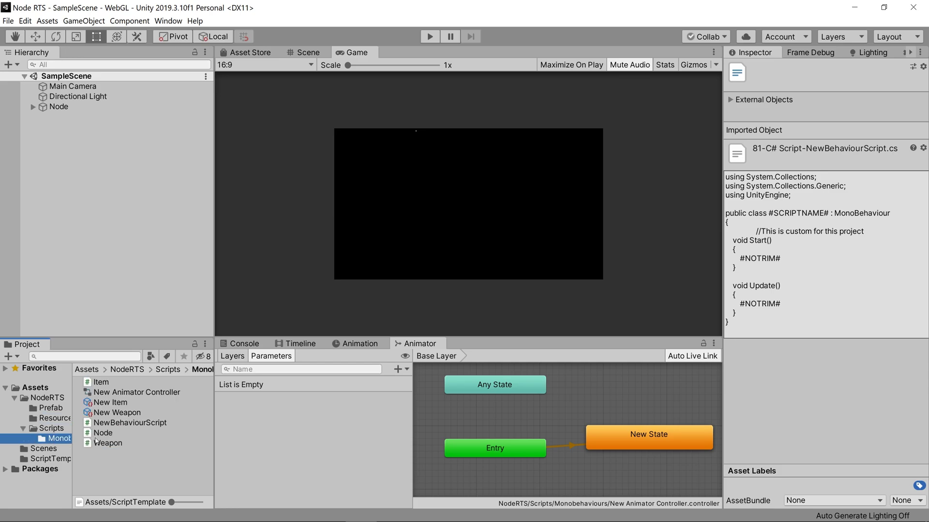
pyautogui.rightClick(99, 451)
pyautogui.moveTo(145, 216)
pyautogui.click(300, 130)
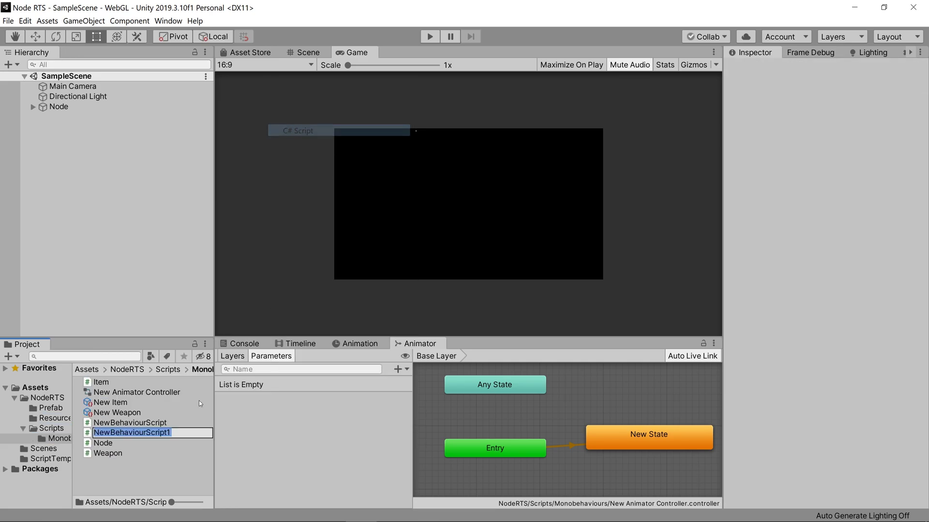
pyautogui.press('Return')
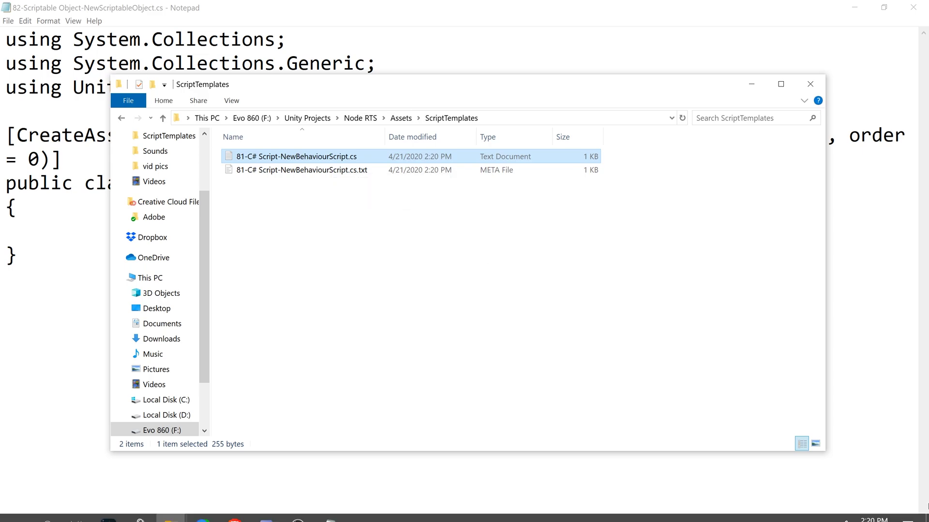
# Reopen the Node RTS project from Unity Hub via the system tray
pyautogui.click(794, 509)
pyautogui.click(804, 449)
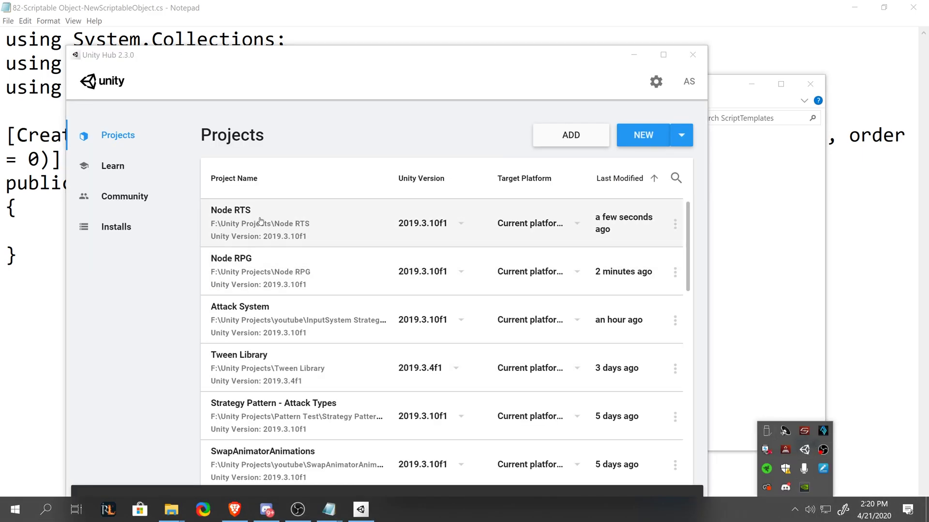
pyautogui.click(803, 450)
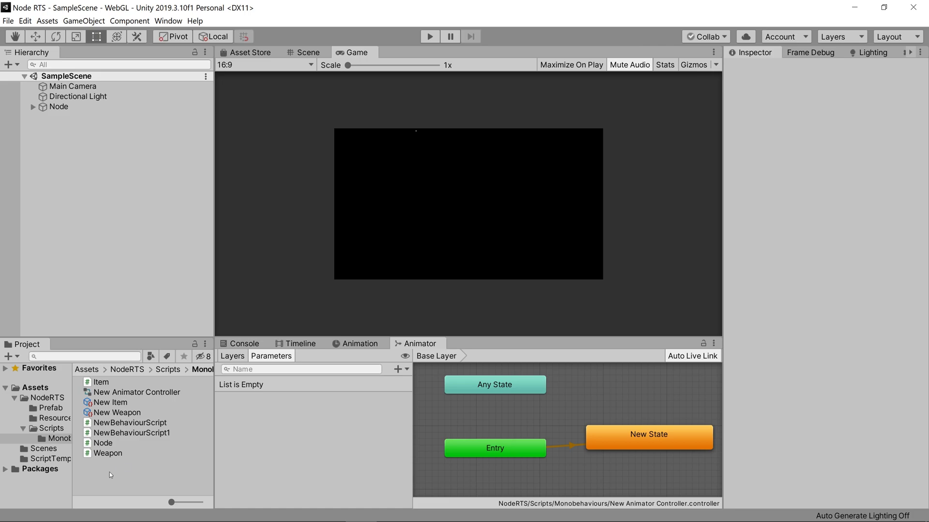
# Create a new C# script named 'test' in the Monobehaviours folder
pyautogui.rightClick(110, 472)
pyautogui.moveTo(194, 222)
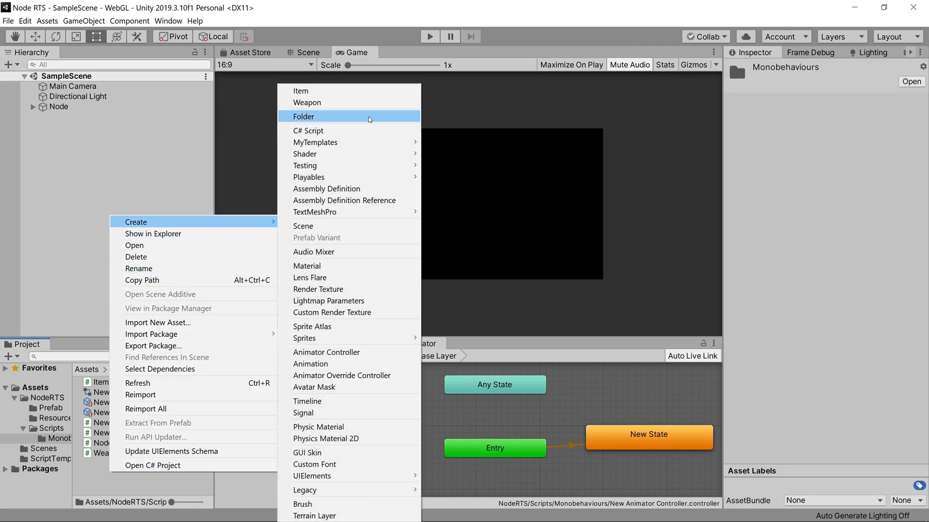
pyautogui.click(356, 132)
pyautogui.write('test')
pyautogui.press('Return')
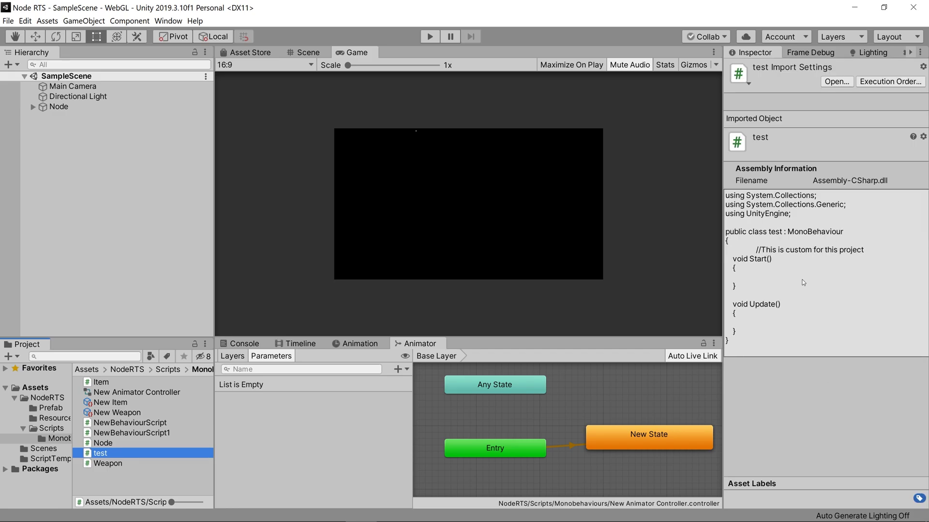
# Show the project's ScriptTemplates template beside the test script to compare the custom comment
pyautogui.click(52, 440)
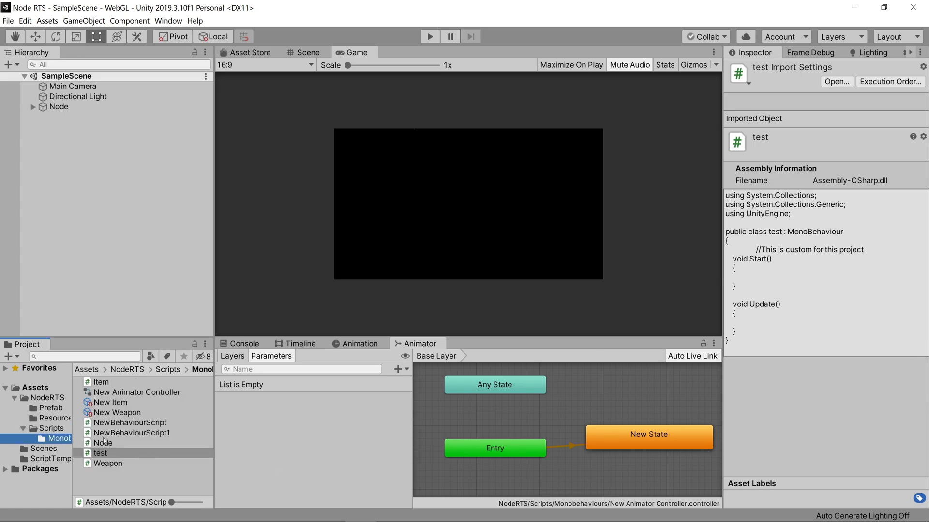
pyautogui.click(49, 458)
pyautogui.click(103, 384)
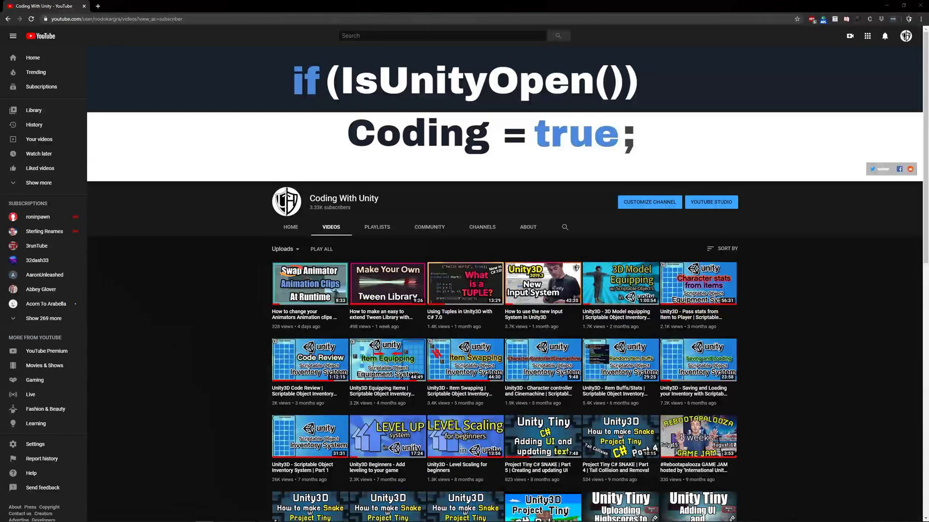
# Open the channel's latest video and draft a comment starting 'Wow look, im leaving a comment!'
pyautogui.click(295, 290)
pyautogui.scroll(-4, 121, 347)
pyautogui.scroll(1, 290, 241)
pyautogui.click(290, 155)
pyautogui.write('Wow look, im leaving')
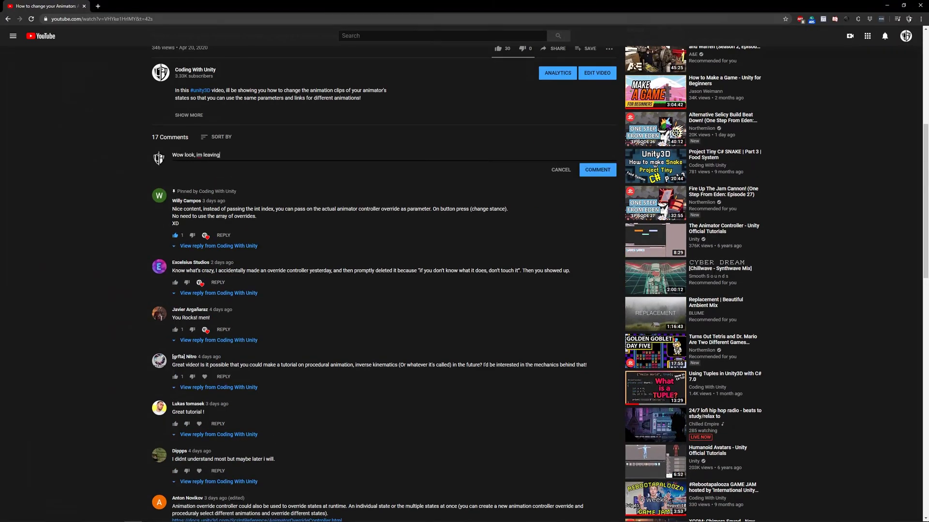
pyautogui.write(' a comment!')
pyautogui.press('Return')
pyautogui.press('Return')
pyautogui.write('I might even like and subscribe because i thought the effor')
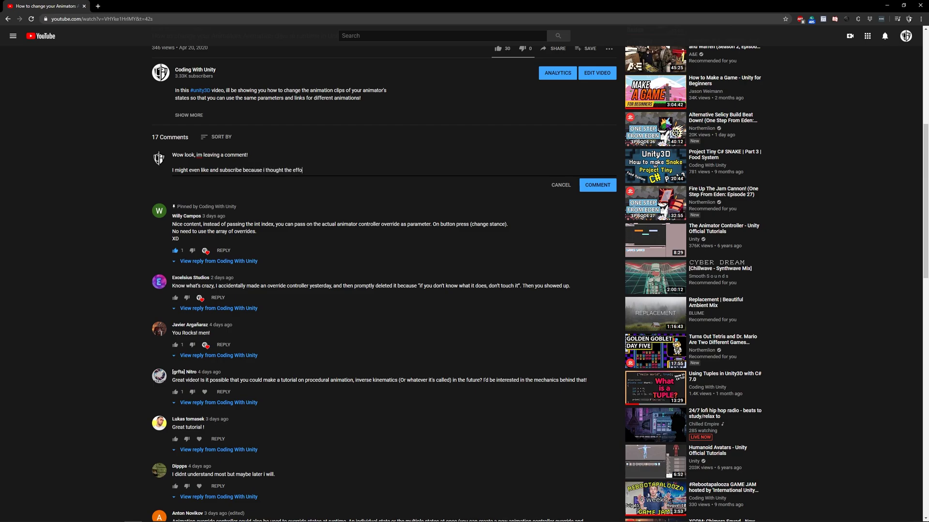
pyautogui.write('t put into this video was worth the 2 seconds it takes to do so!')
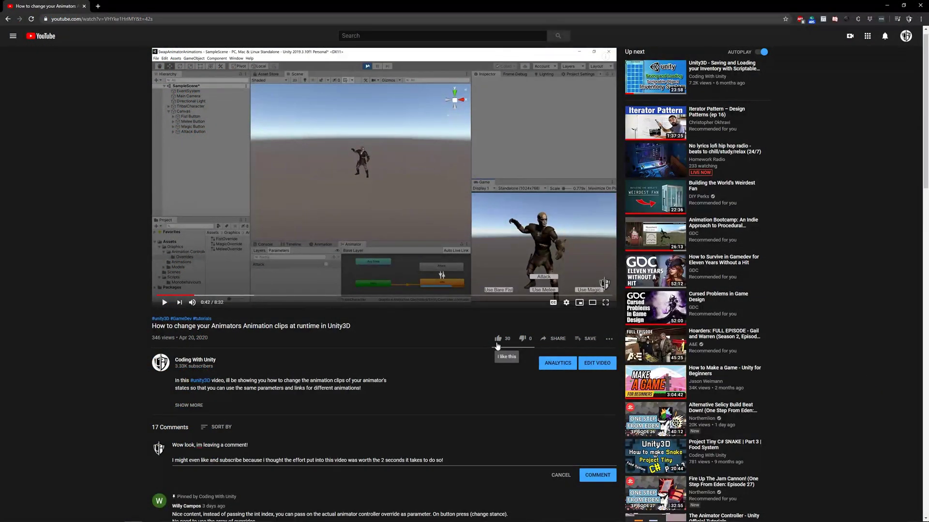
# Like the video, then rewrite the draft to 'Absolute trash. No reason, just trash.' plus joke code
pyautogui.click(497, 343)
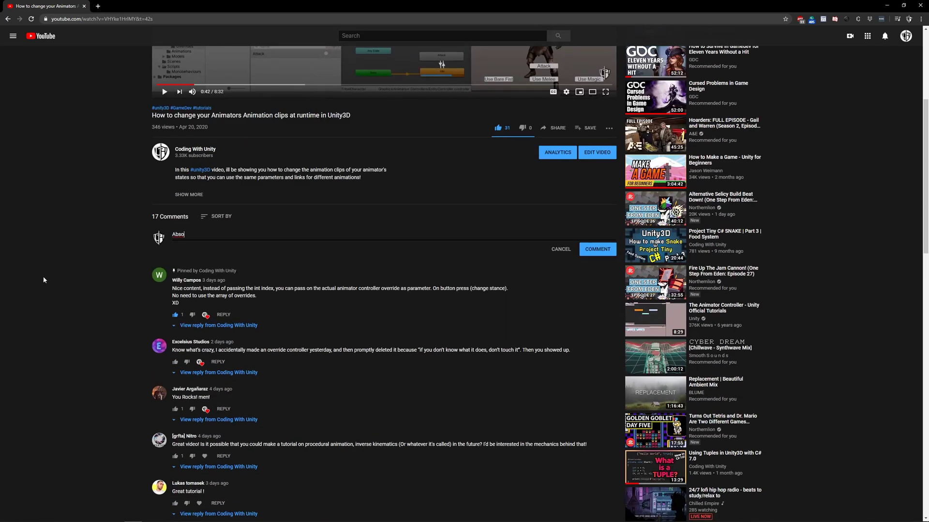
pyautogui.write('lute trash.')
pyautogui.press('Return')
pyautogui.press('Return')
pyautogui.write('No reason, just trash.')
pyautogui.press('Return')
pyautogui.press('Return')
pyautogui.write('If(trash')
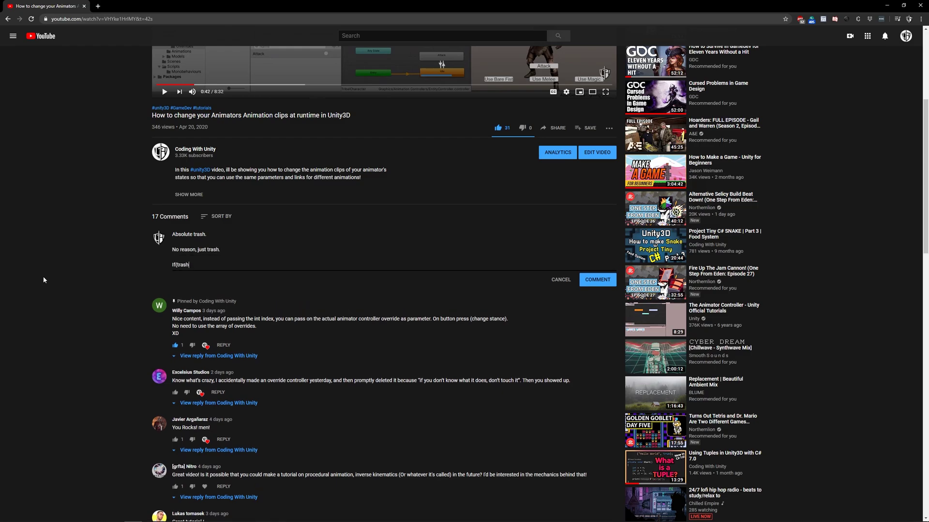
pyautogui.write(' == true)')
pyautogui.press('Return')
pyautogui.write('video == yours;')
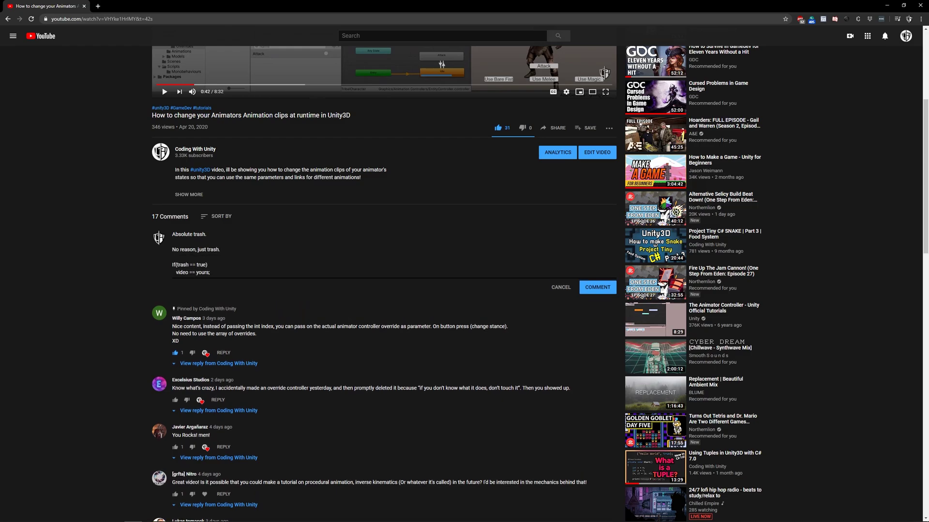